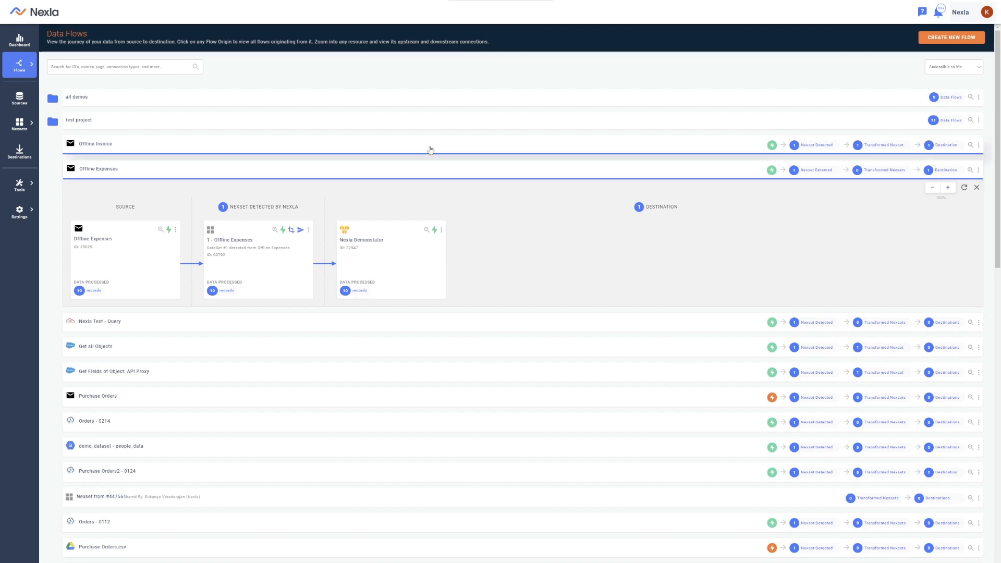
Step: Expand the Offline Invoice flow to view its source, nexsets and destination
left_click(429, 151)
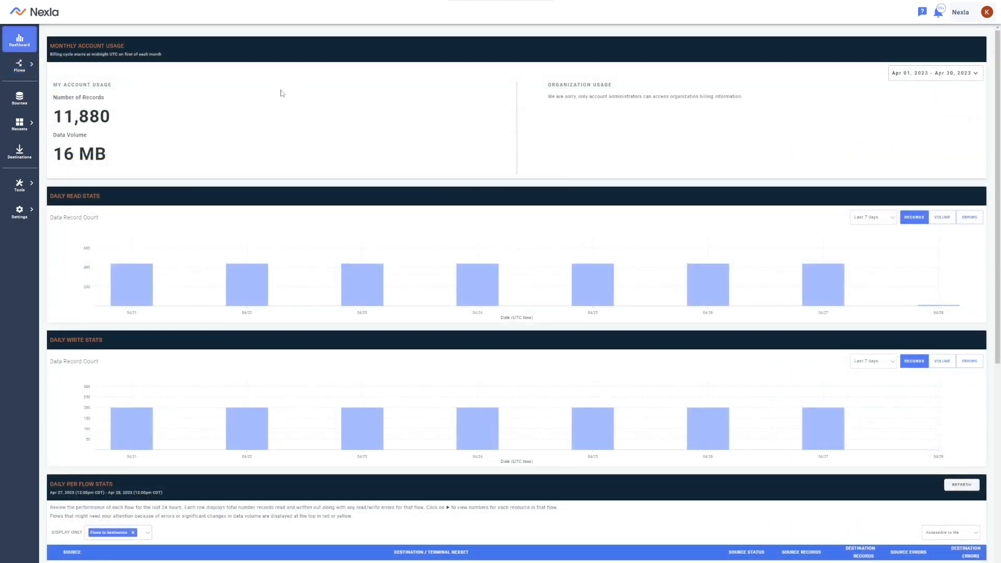
Step: Create a new data flow and add a new source of type Email to it
mouse_move(20, 63)
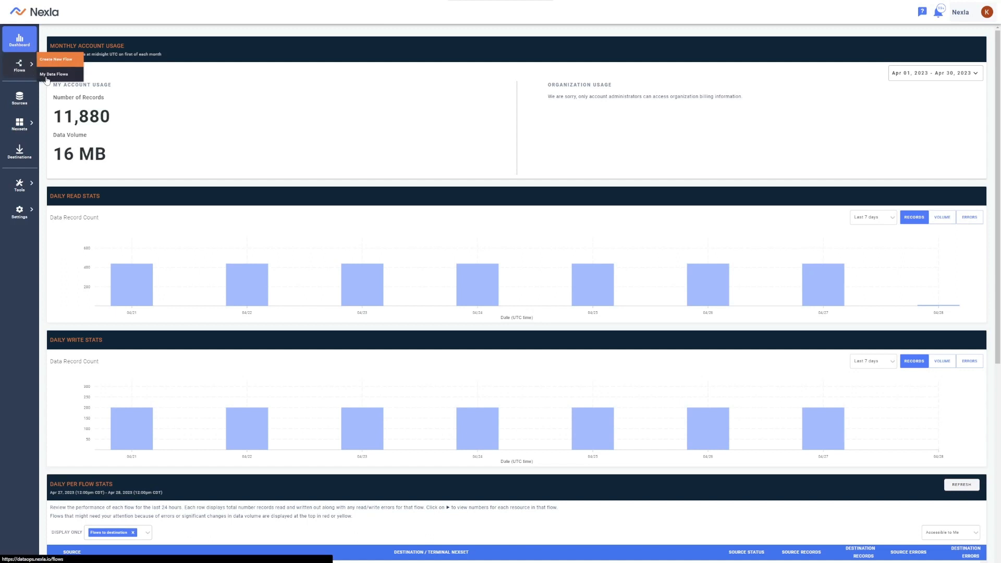
left_click(44, 76)
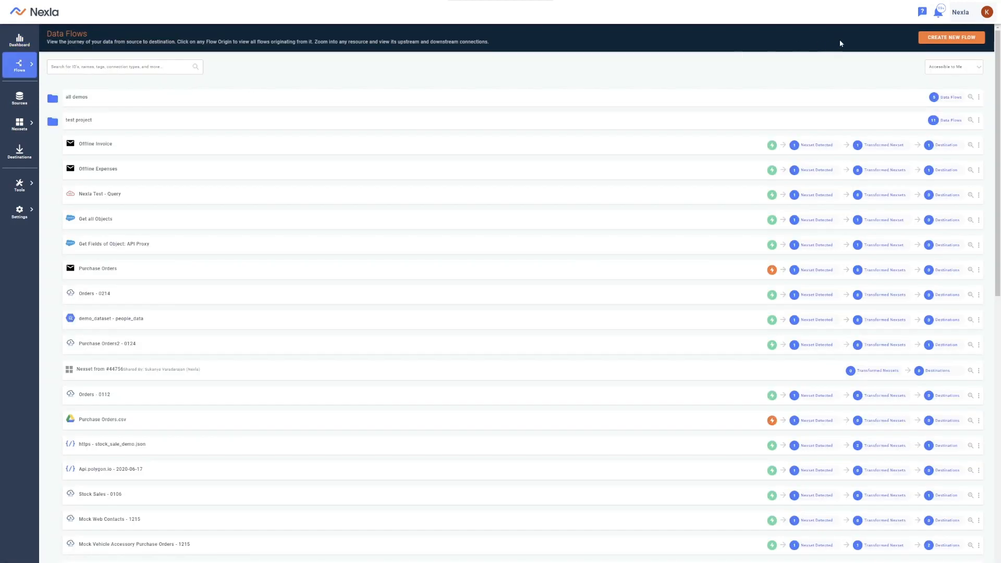
left_click(946, 39)
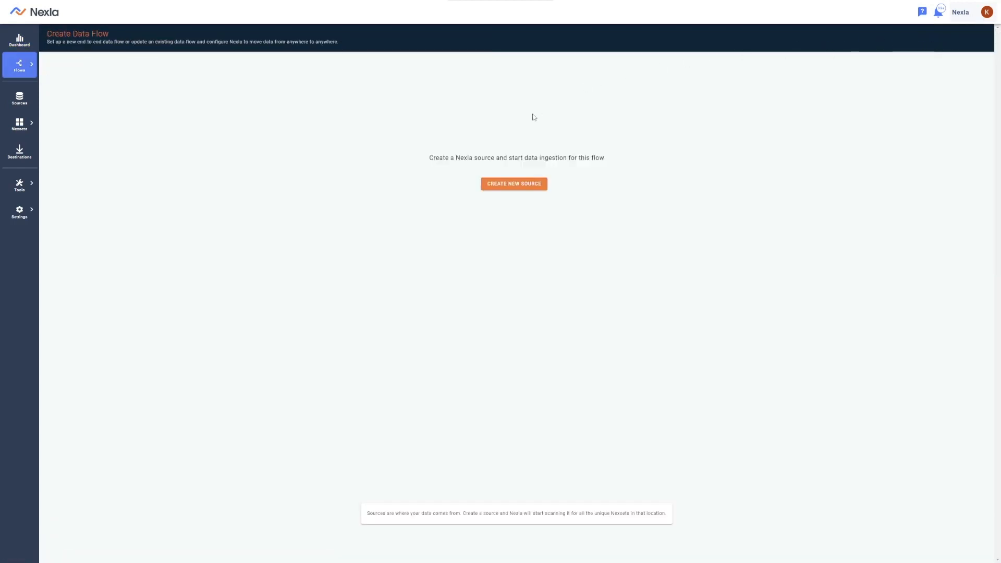
left_click(504, 188)
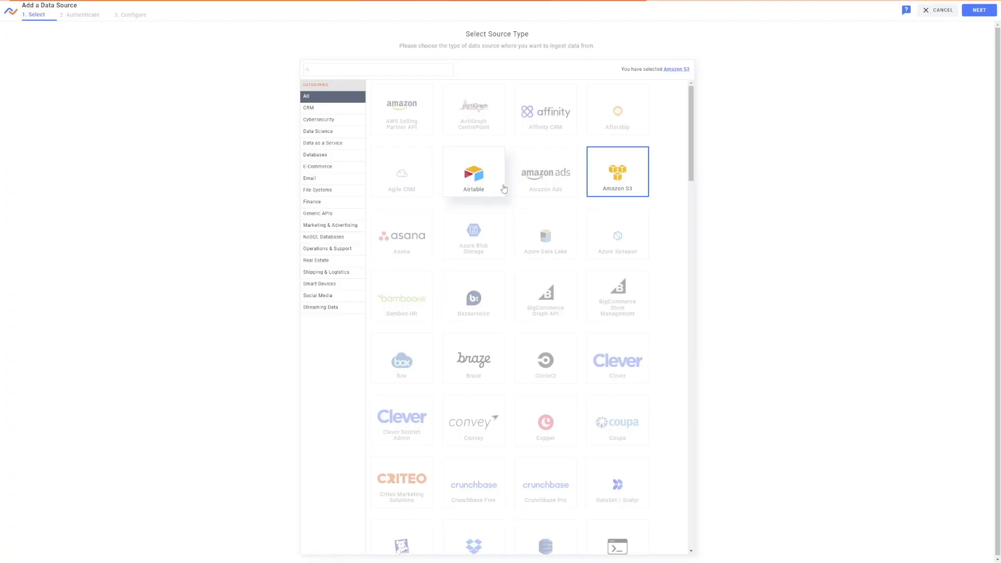
left_click(342, 186)
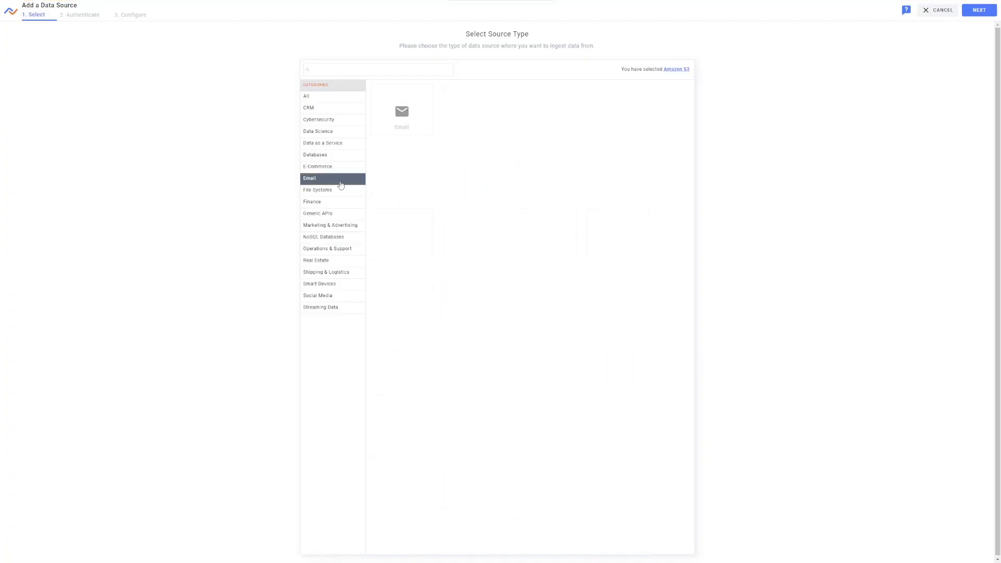
left_click(411, 125)
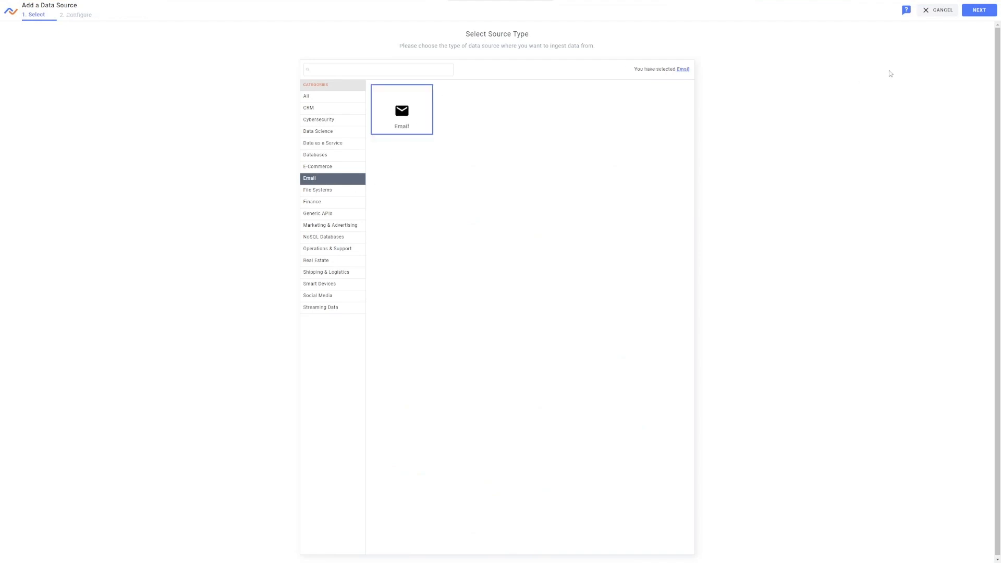
left_click(980, 10)
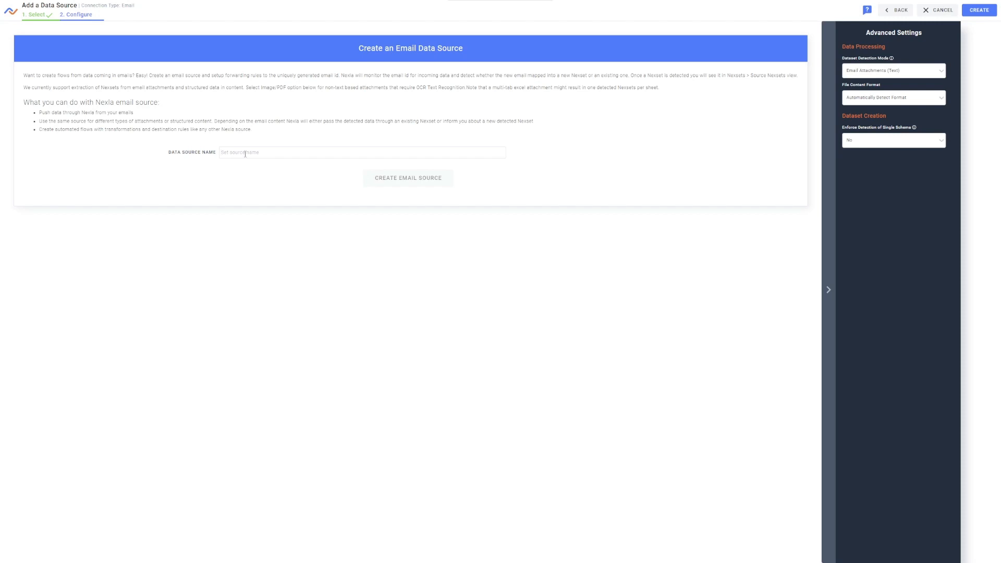
Step: Name the email data source Offline Expenses and set its dataset detection mode to Email Content
type("Offline Expenses")
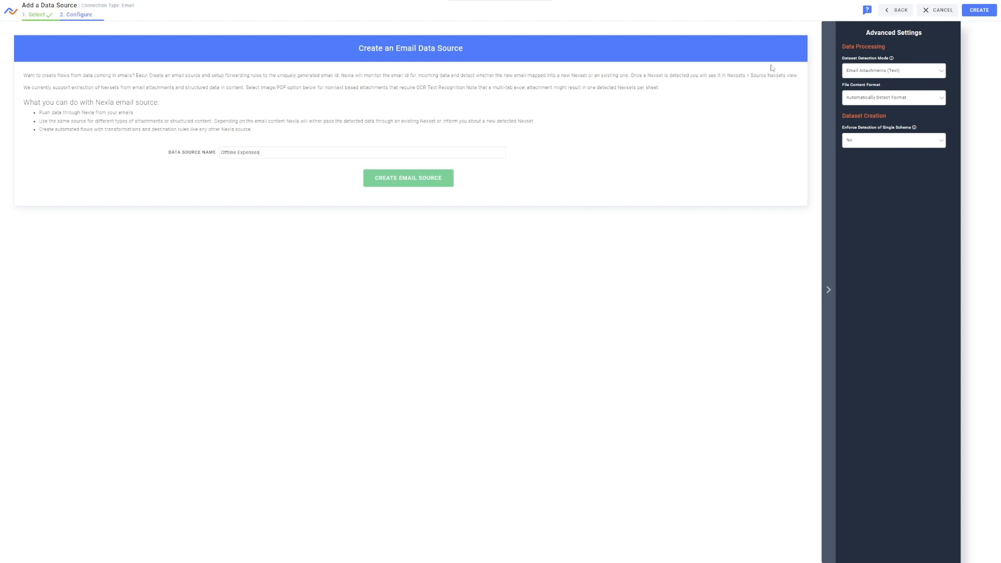
left_click(942, 72)
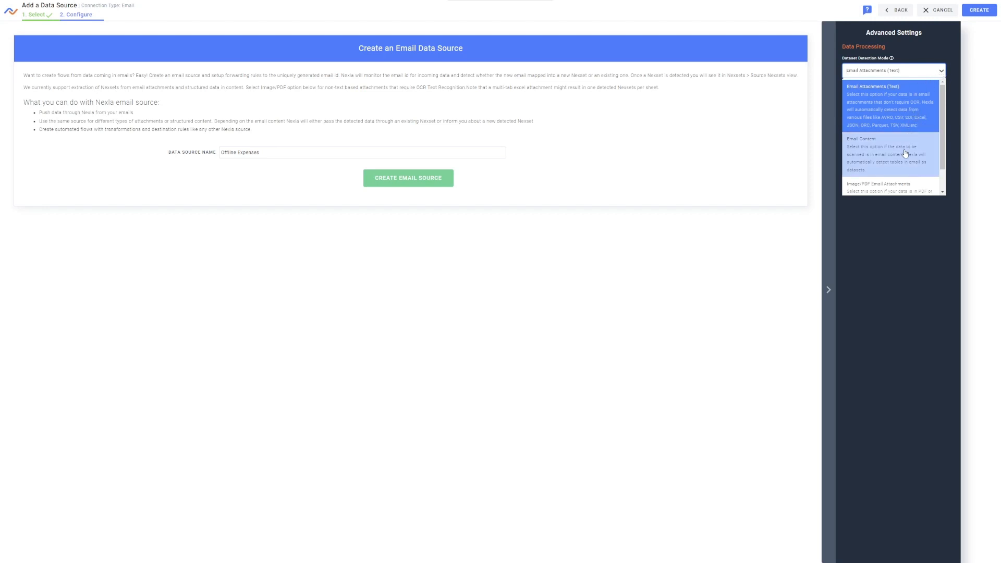
scroll(917, 161, "down", 1)
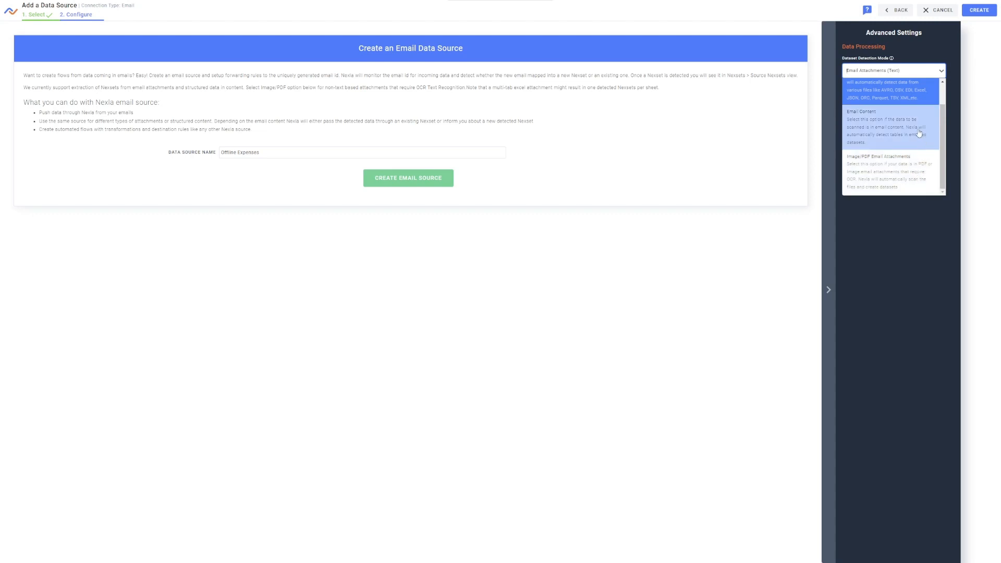
left_click(868, 138)
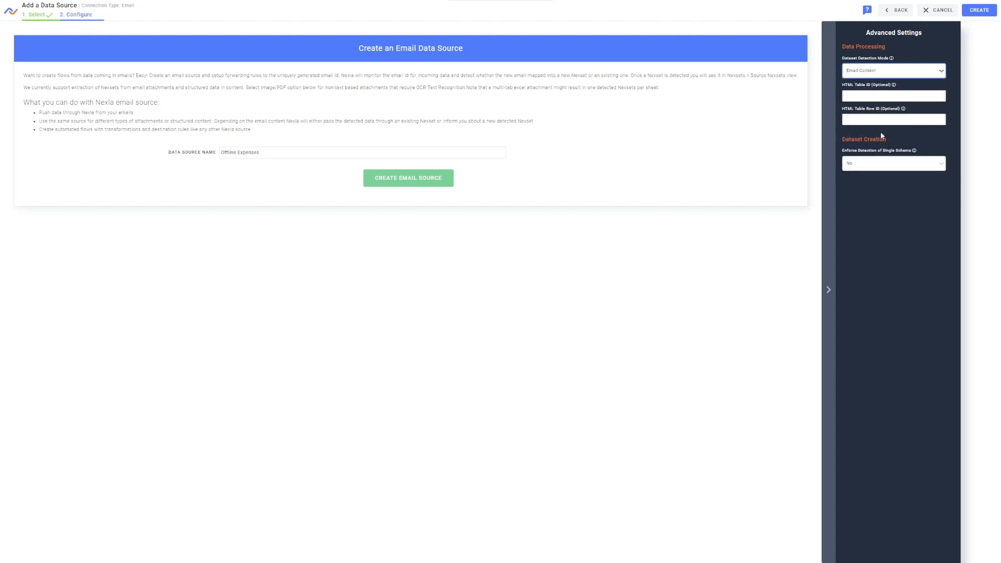
Step: Create the email source with enforced single-schema detection kept at No and the HTML table IDs left empty
left_click(848, 95)
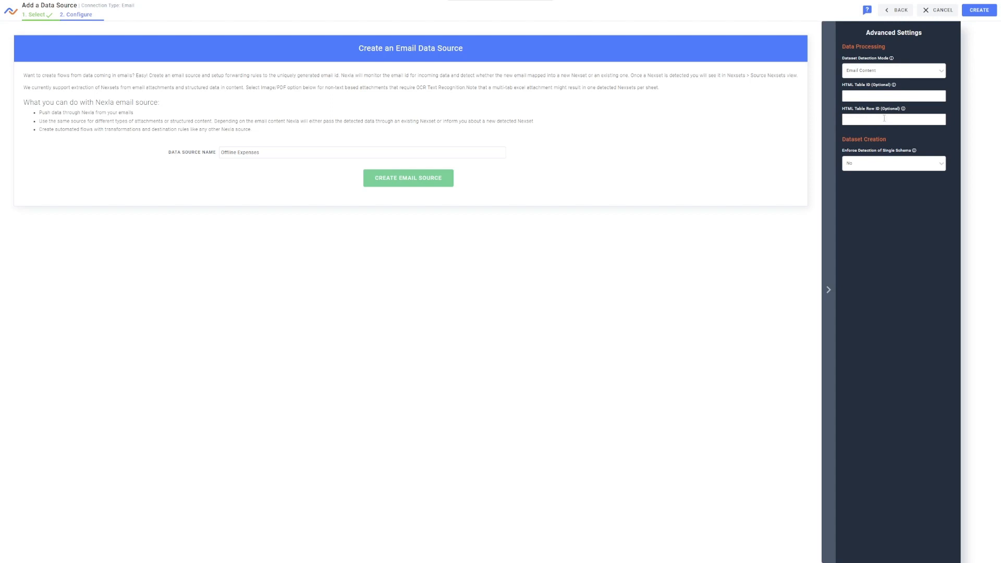
left_click(941, 165)
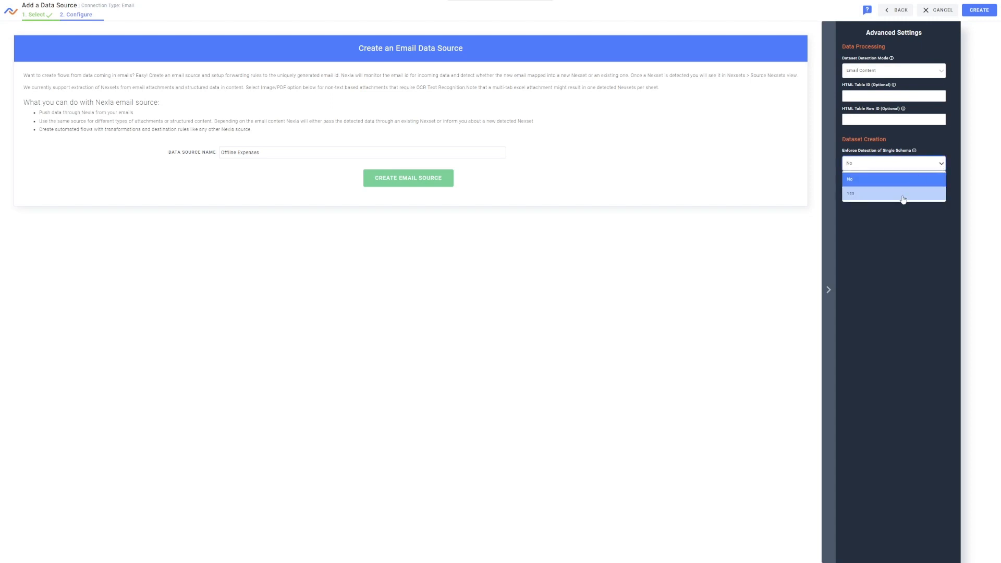
left_click(942, 166)
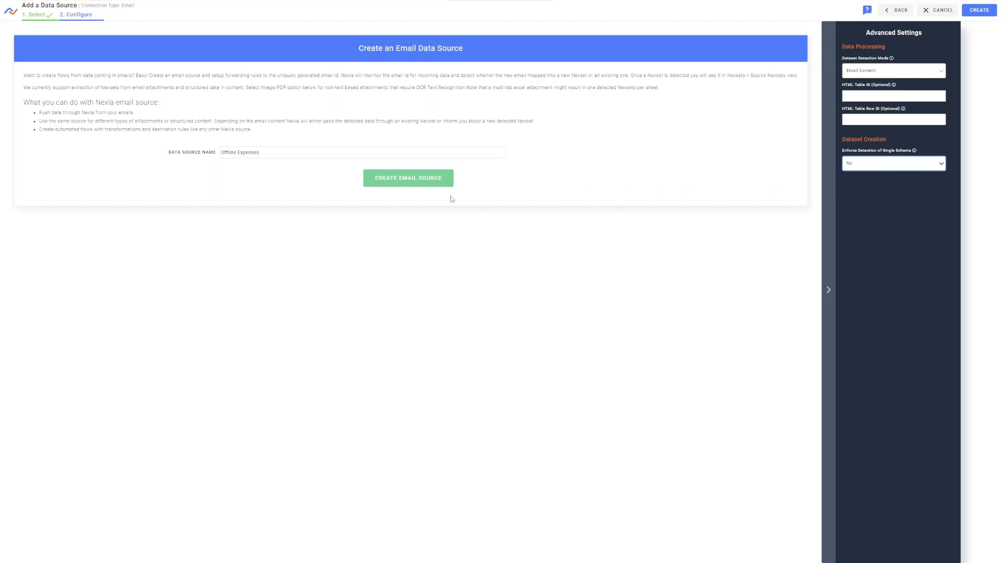
left_click(434, 181)
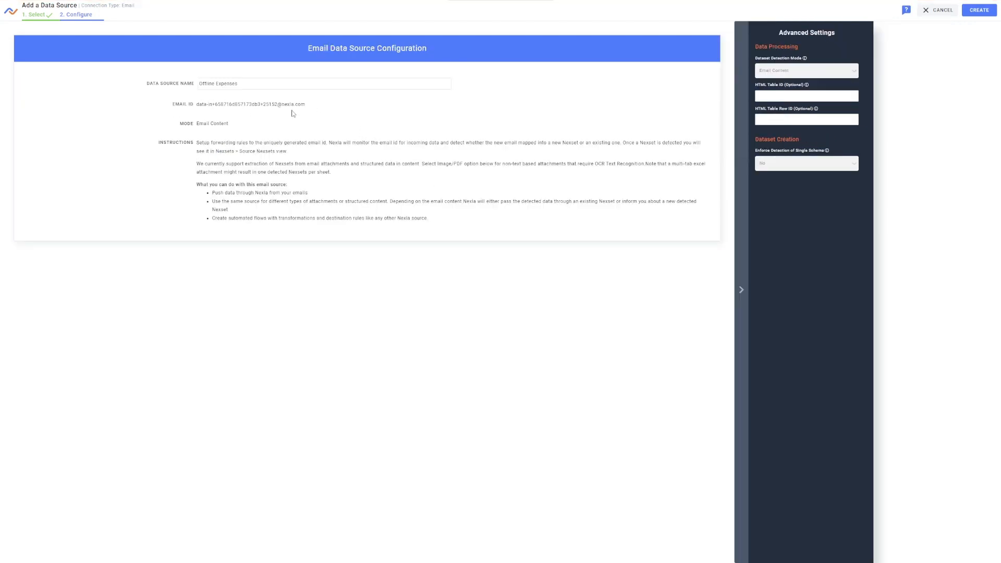
Step: Copy the email address generated for the source and finish creating the source
left_click_drag(196, 104, 312, 101)
key("ctrl+c")
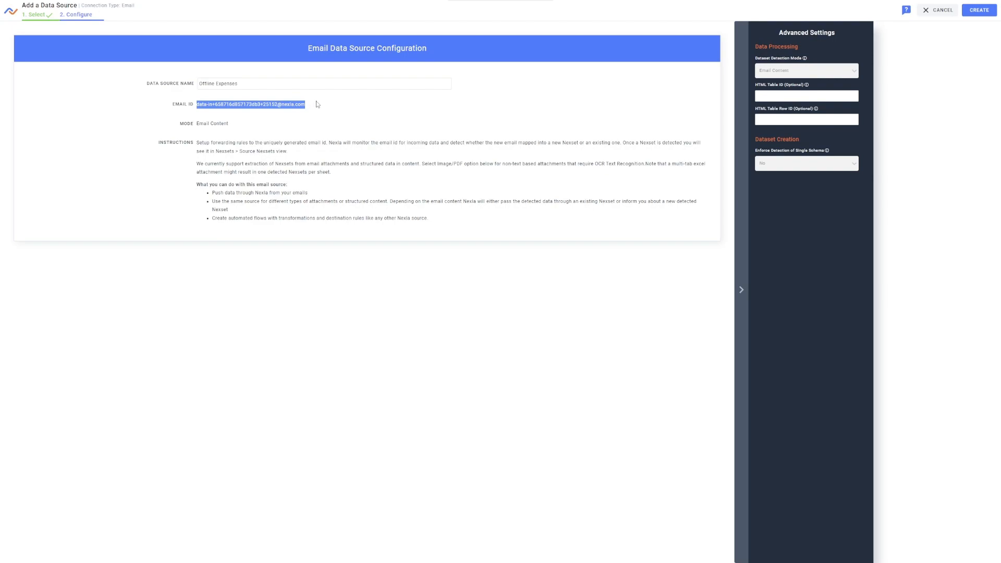
left_click(973, 11)
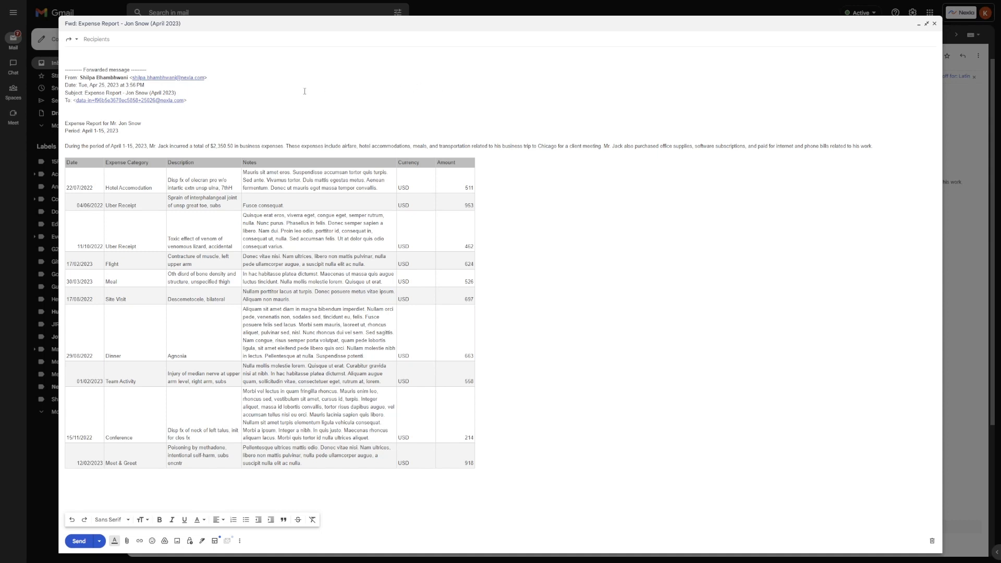
Step: In Gmail, forward the April 2023 expense report email to the copied source address
left_click(130, 39)
key("ctrl+v")
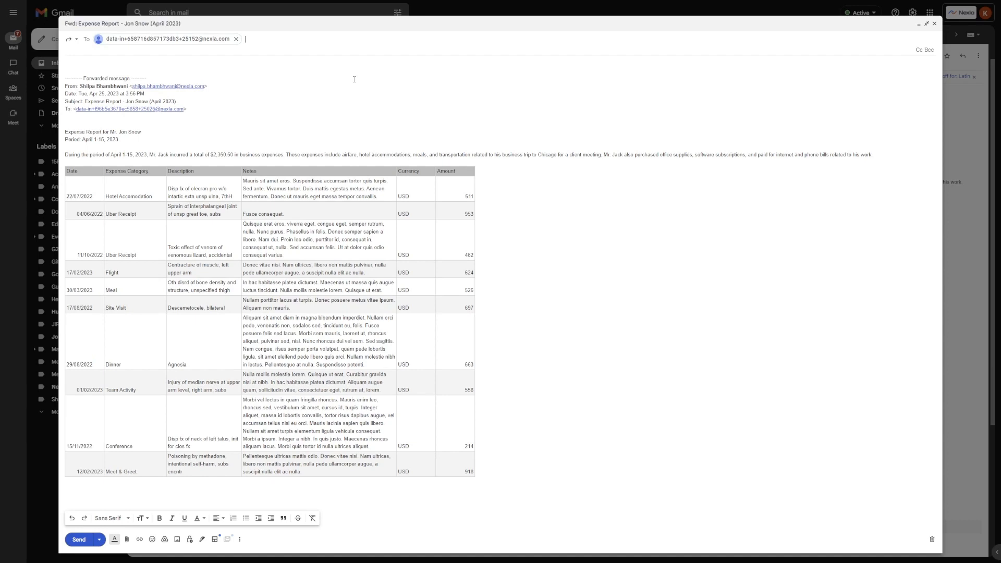
left_click(79, 540)
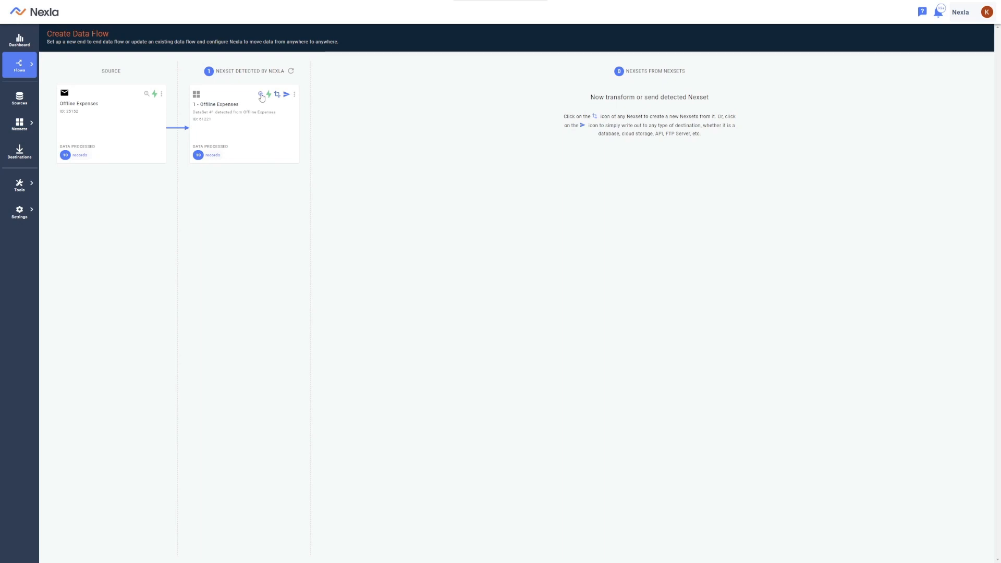
Step: Examine the schema and sample records of the nexset detected from Offline Expenses in Nexla
left_click(261, 95)
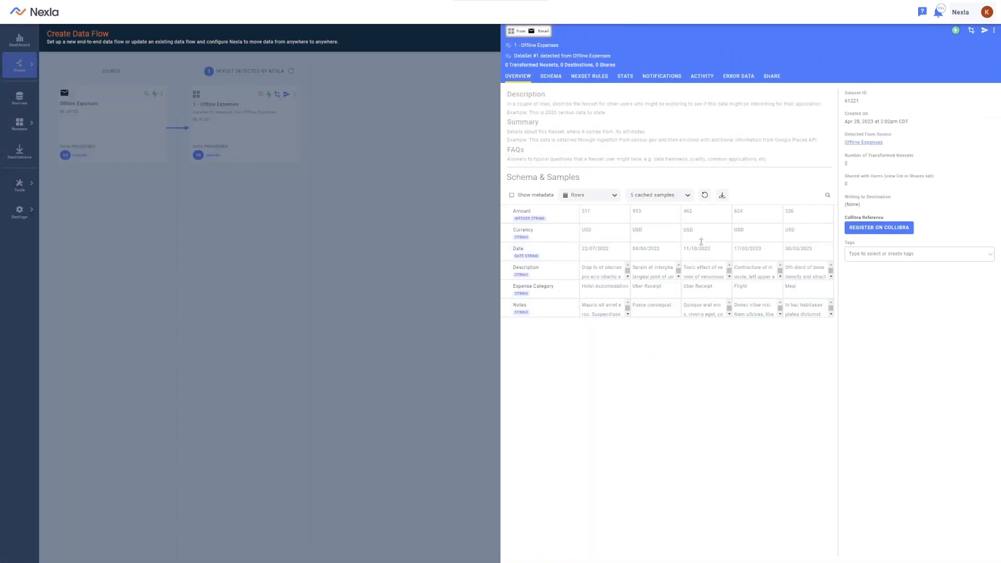
left_click(460, 232)
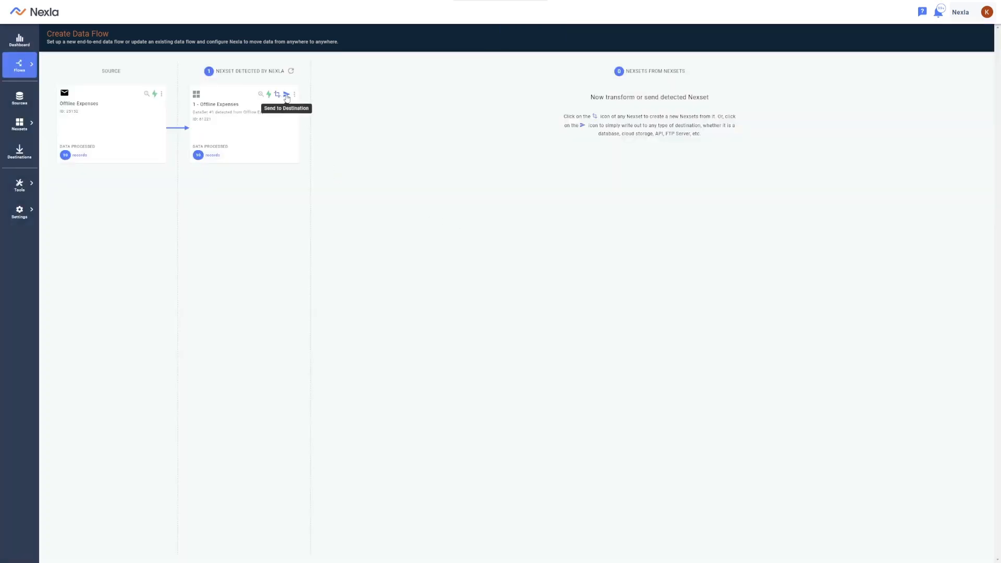
Step: Send the detected Offline Expenses nexset to Amazon S3 using an existing credential, with demo-in.nexla.com as the location
left_click(286, 96)
left_click(410, 176)
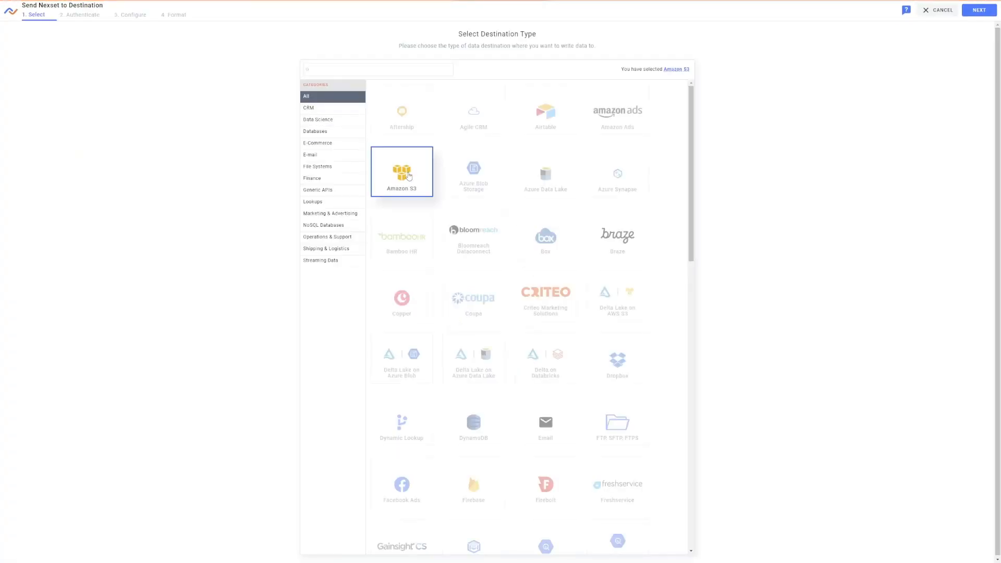
left_click(979, 11)
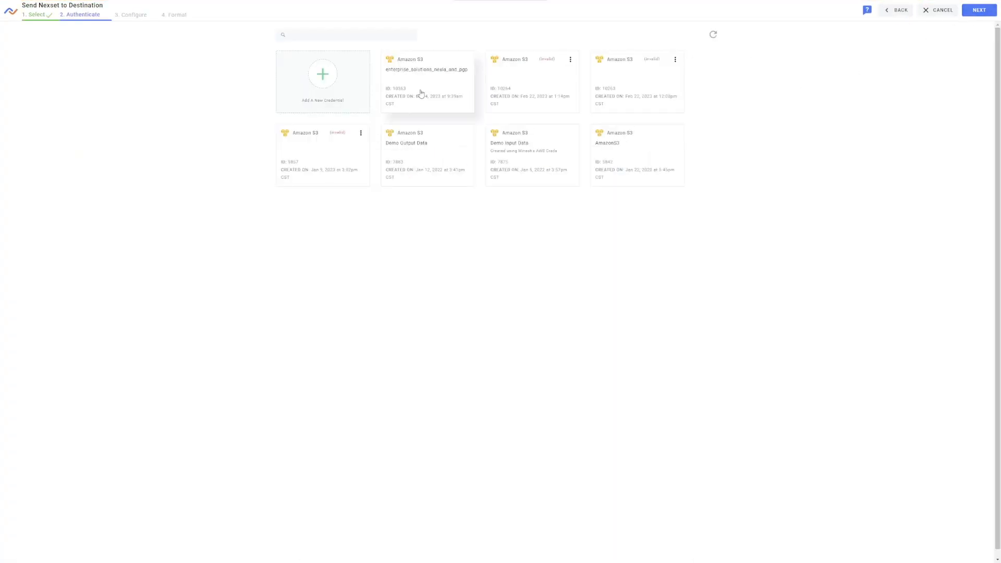
left_click(463, 84)
left_click(988, 9)
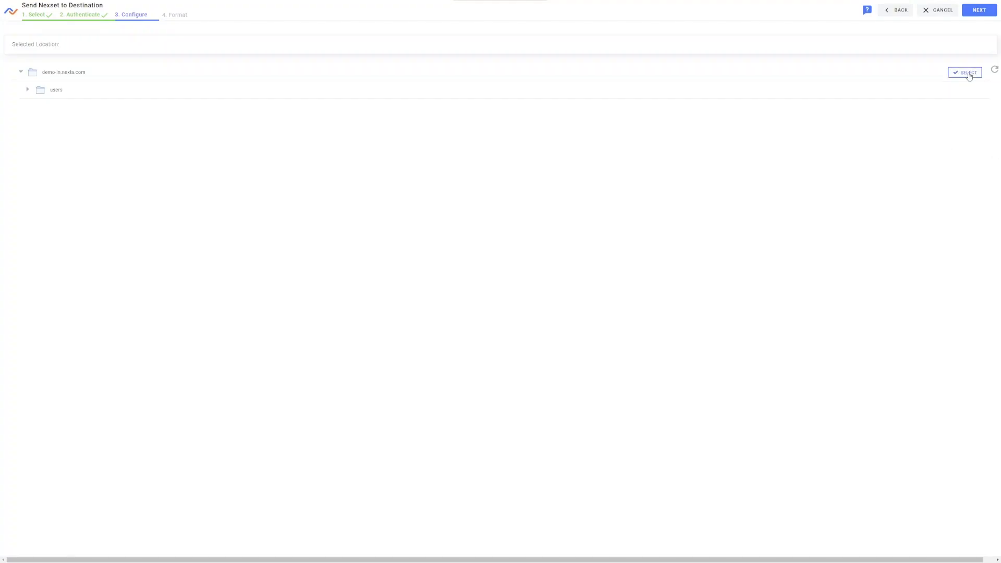
left_click(968, 73)
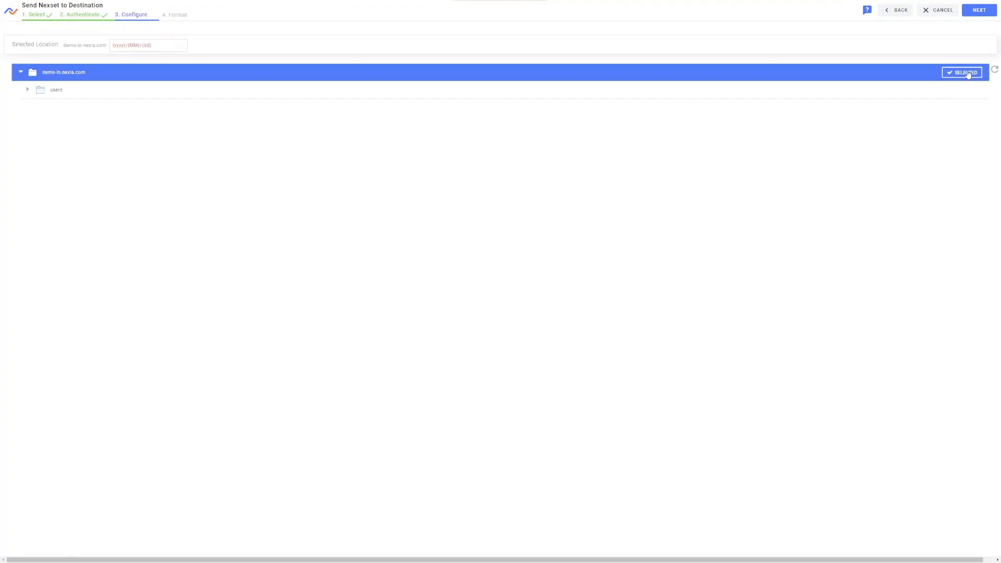
left_click(986, 18)
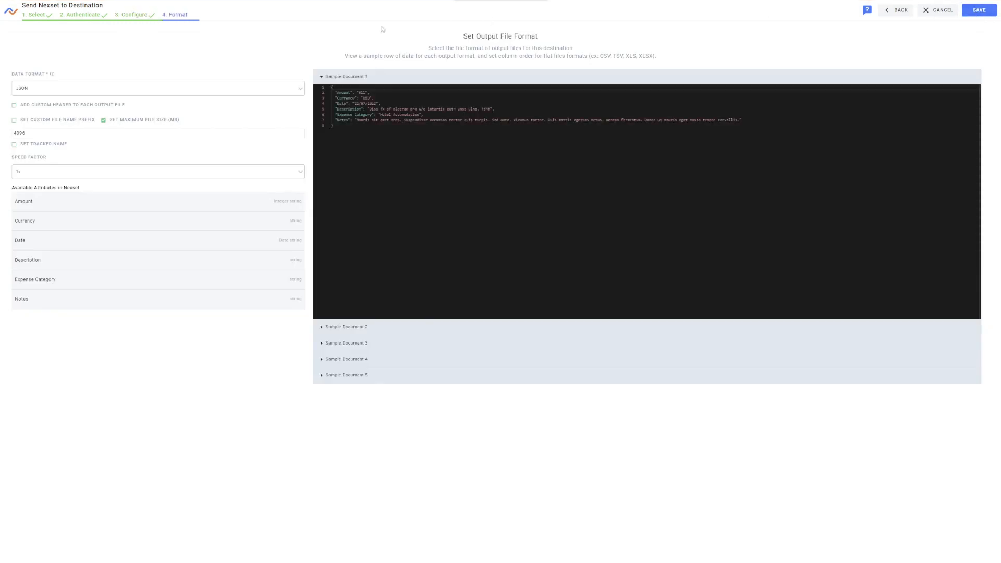
Step: Save the destination with Comma Separated Values (CSV) as its data format and activate it
left_click(287, 93)
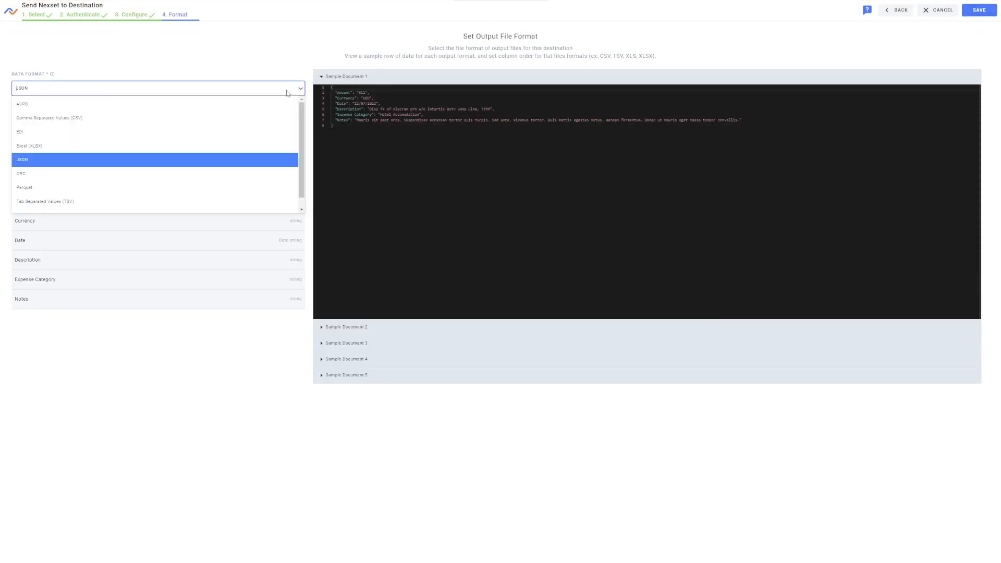
left_click(256, 115)
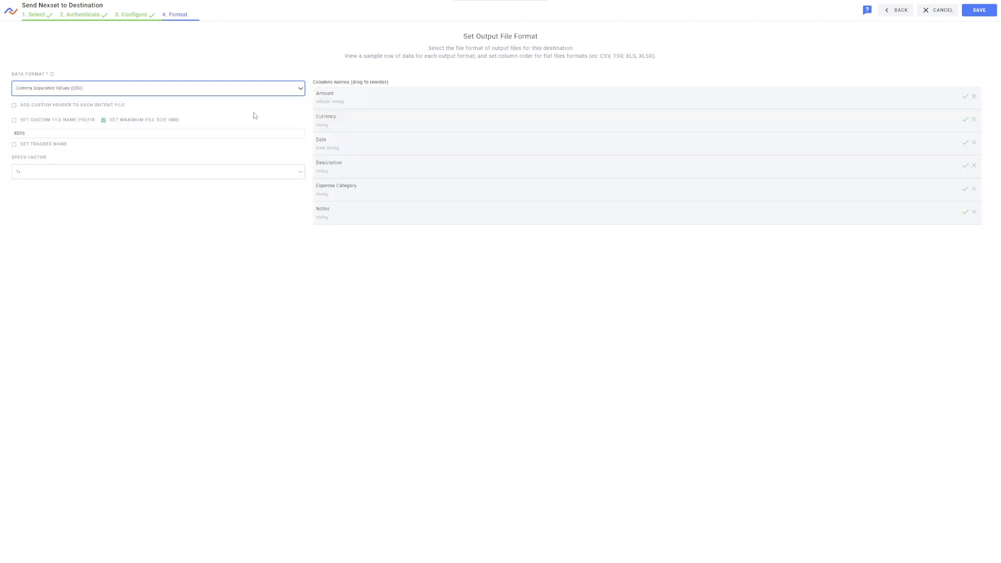
left_click(978, 10)
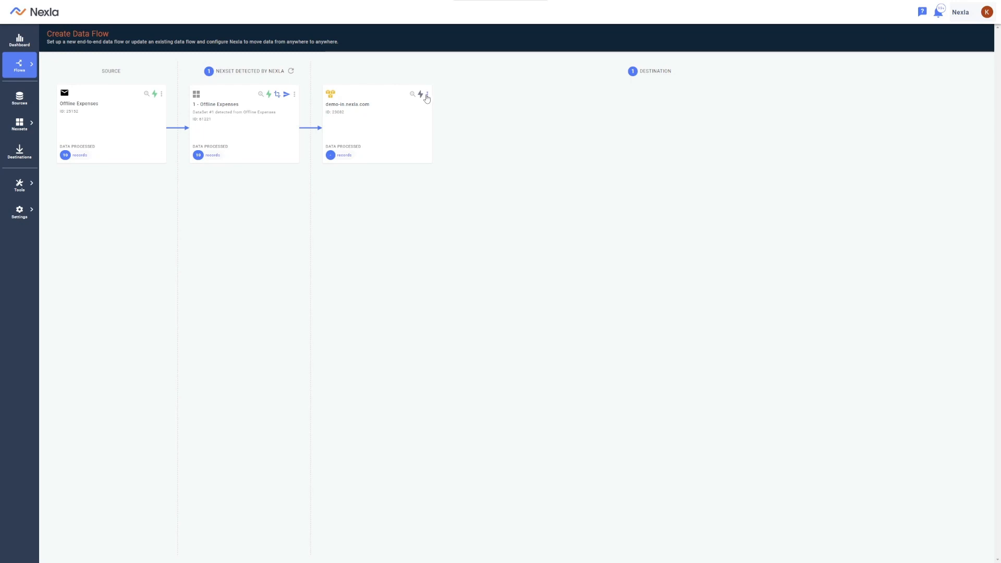
left_click(427, 99)
left_click(409, 117)
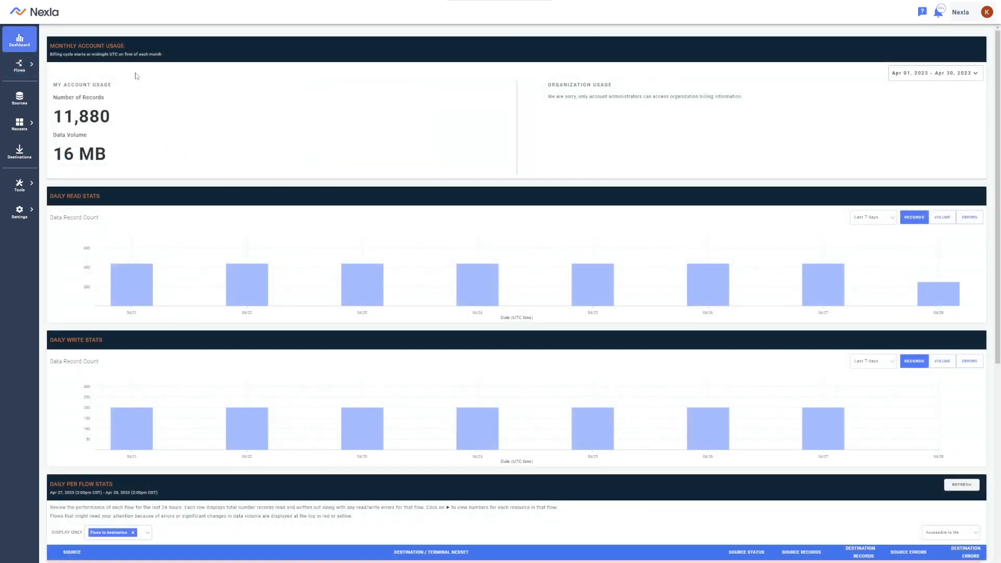
Step: Create a new data flow and choose Email as the type of its new data source
mouse_move(37, 73)
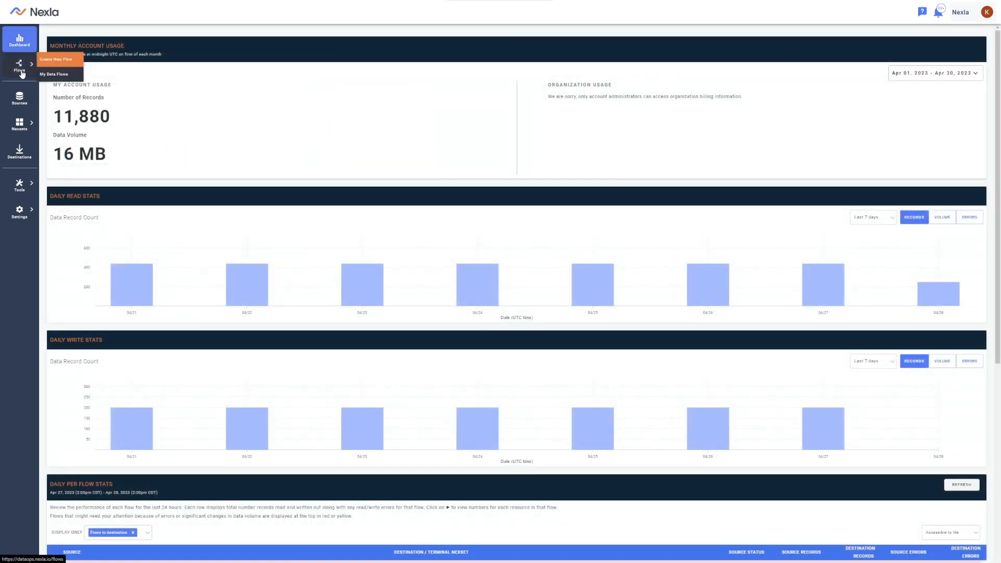
left_click(67, 82)
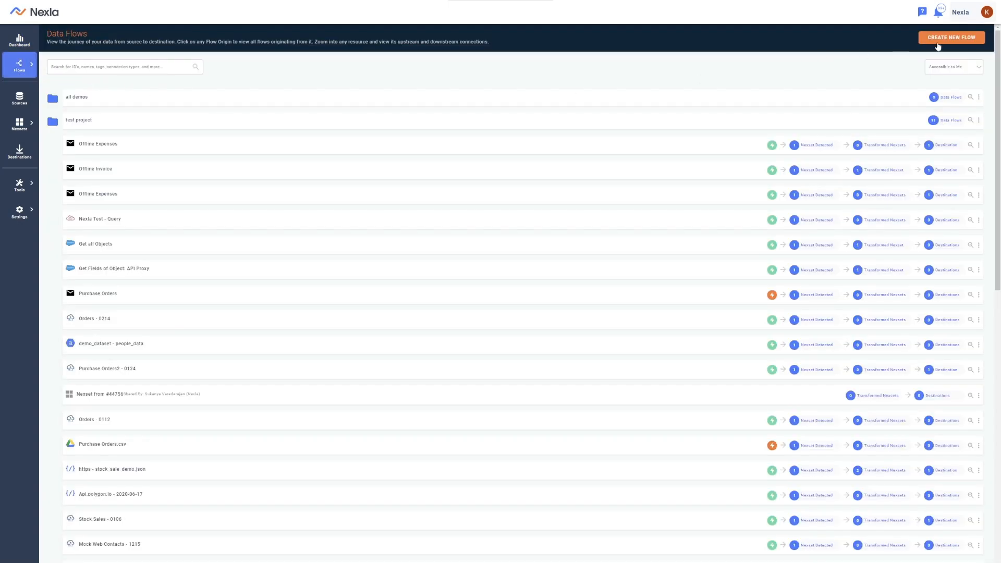
left_click(951, 38)
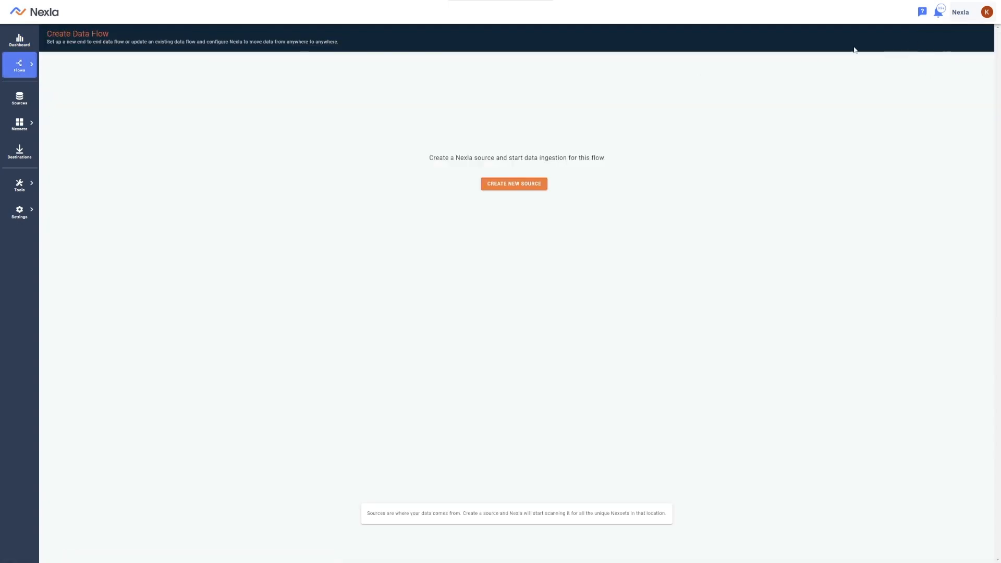
left_click(489, 185)
left_click(358, 184)
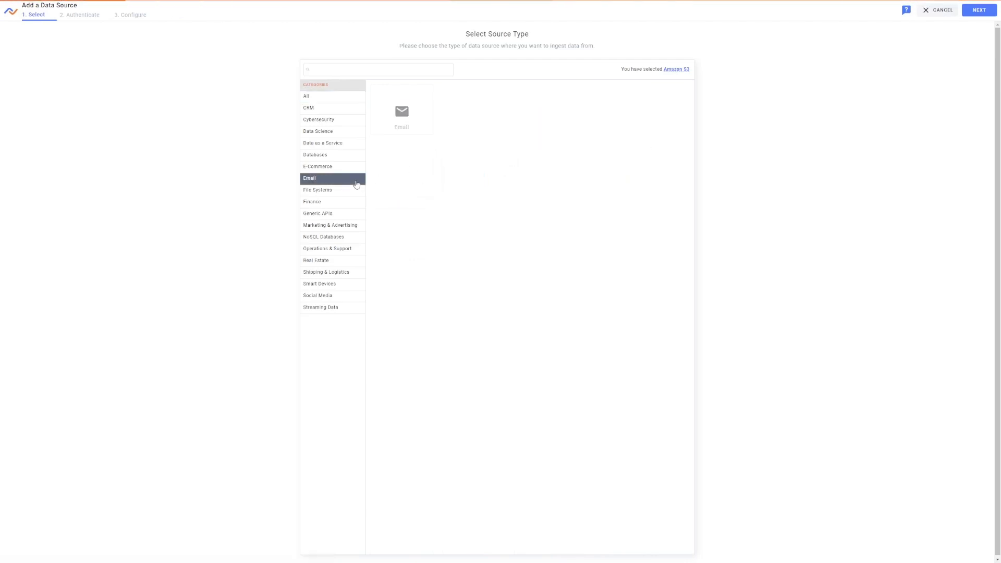
left_click(979, 10)
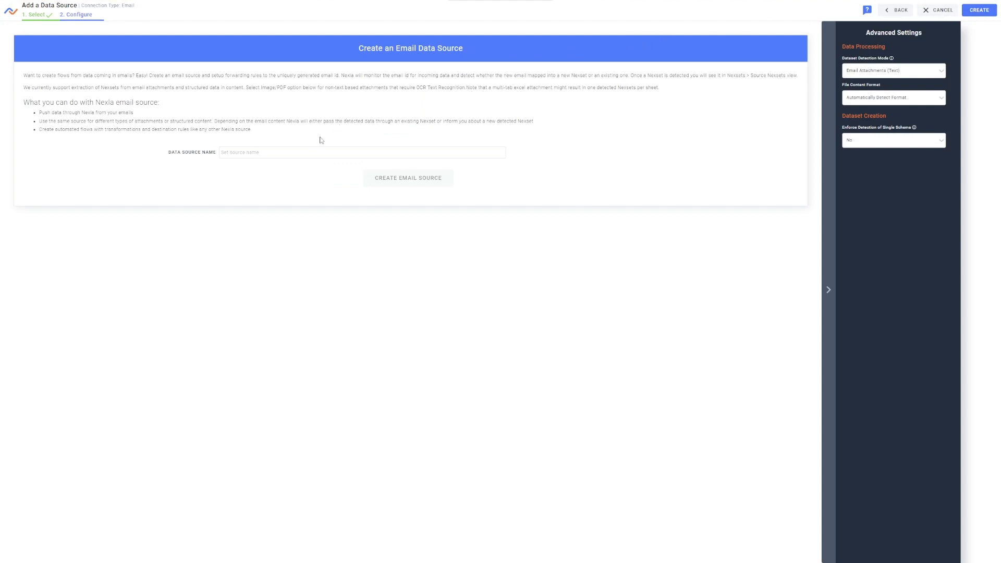
Step: Create the email source as Offline Invoices, with Email Attachments (Text) as its dataset detection mode
left_click(288, 156)
type("Offline invoices")
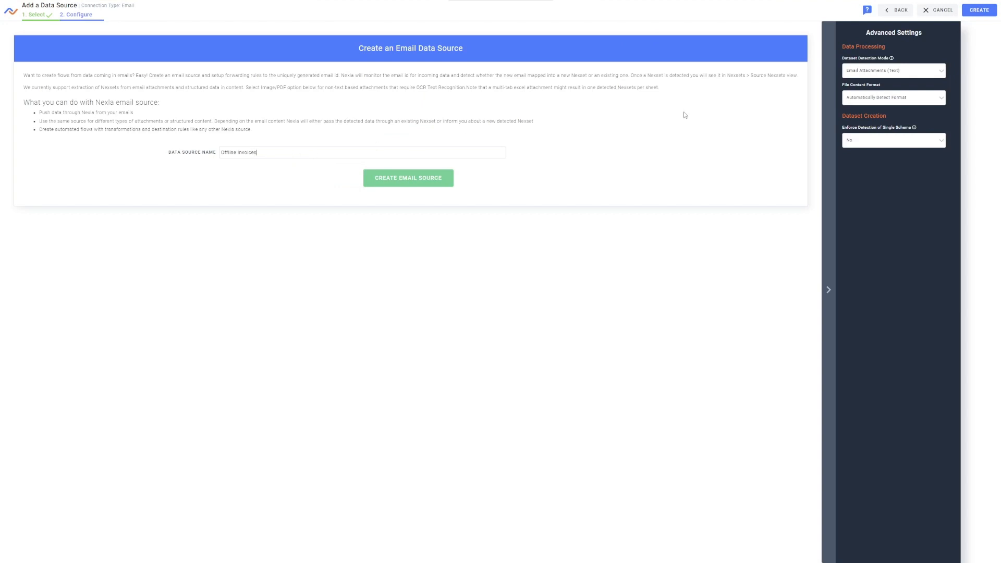
left_click(866, 73)
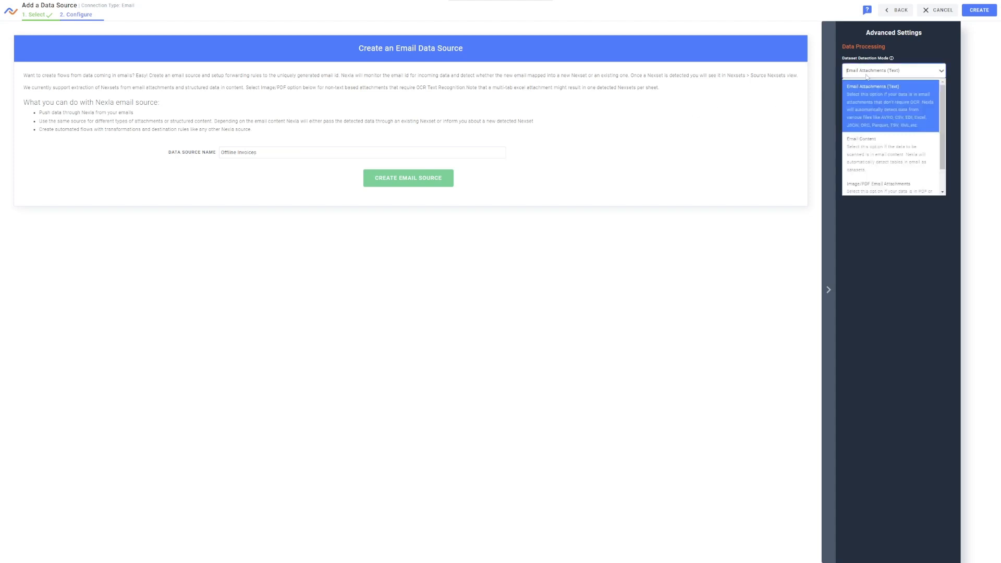
left_click(867, 103)
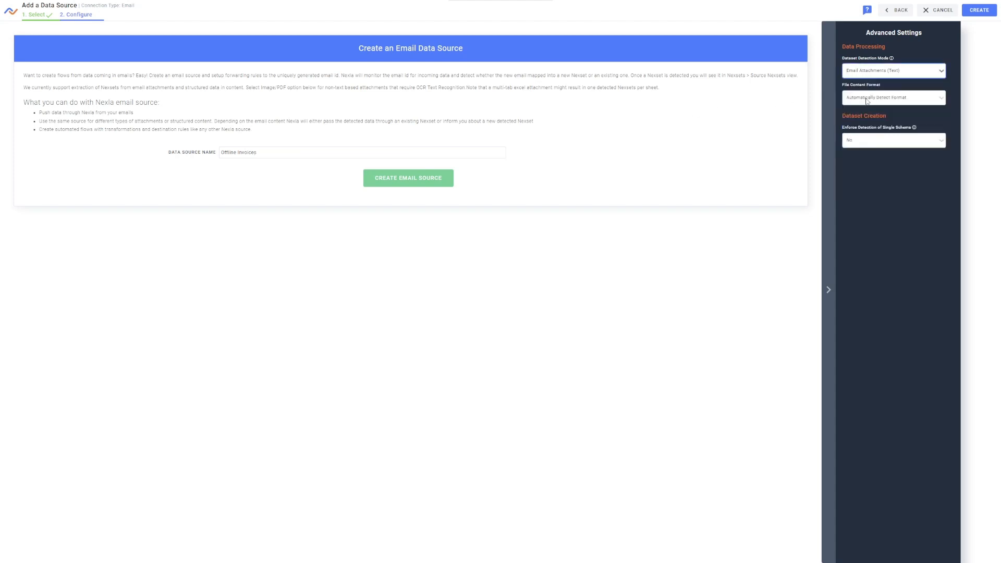
left_click(429, 178)
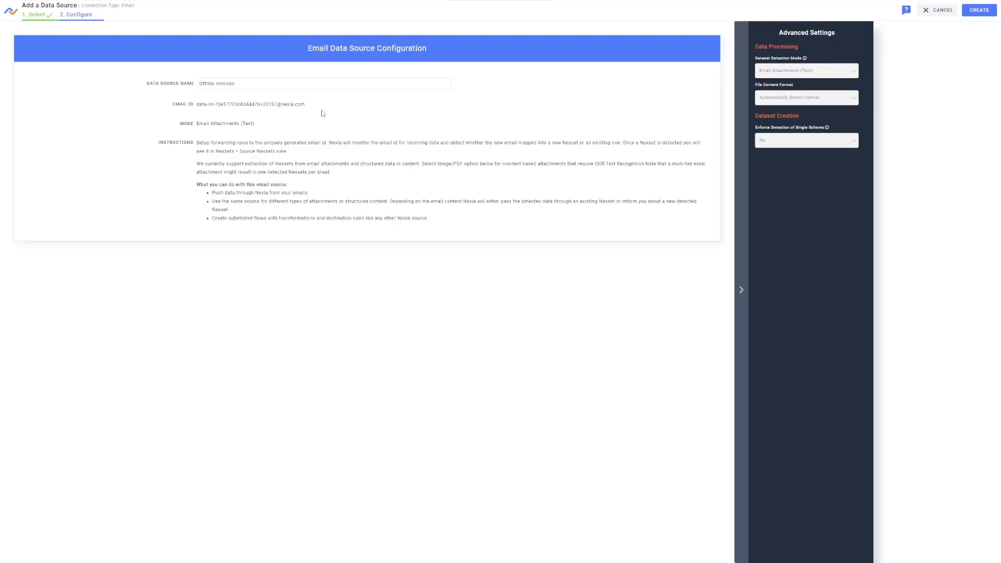
Step: Copy the source's generated email address, finish creating the source, and forward the invoice email to that address in Gmail
left_click_drag(305, 104, 197, 104)
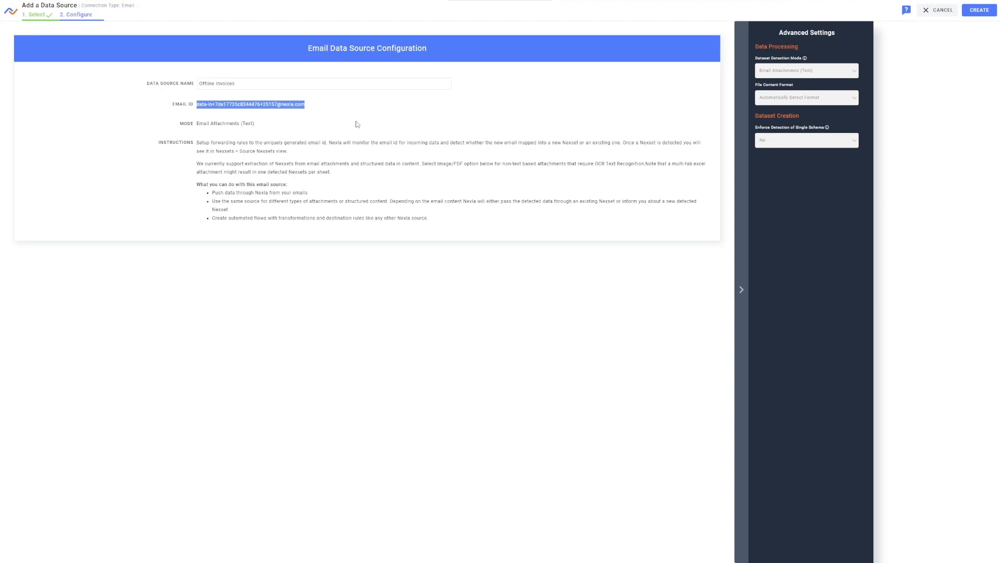
left_click(980, 11)
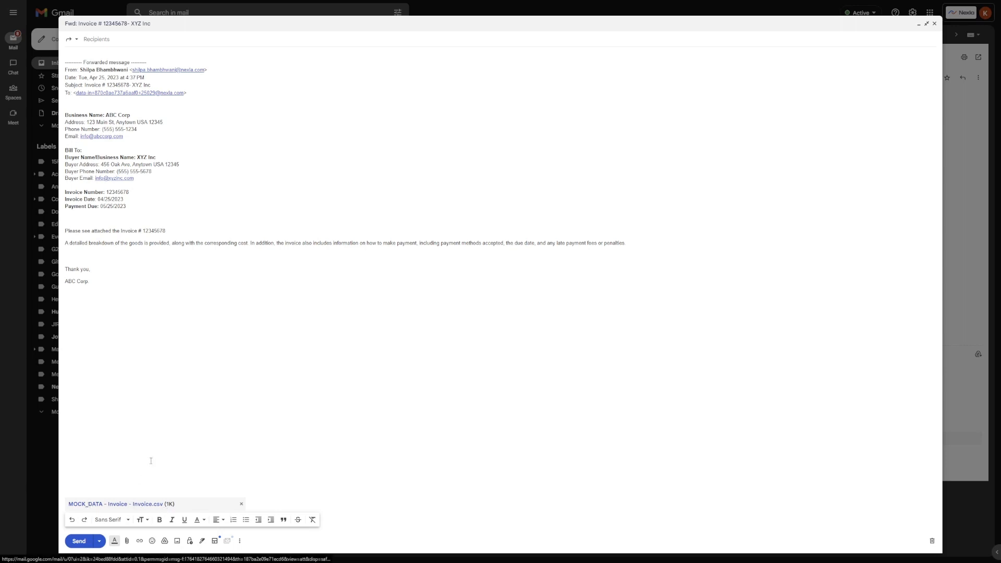
left_click(217, 45)
key("ctrl+v")
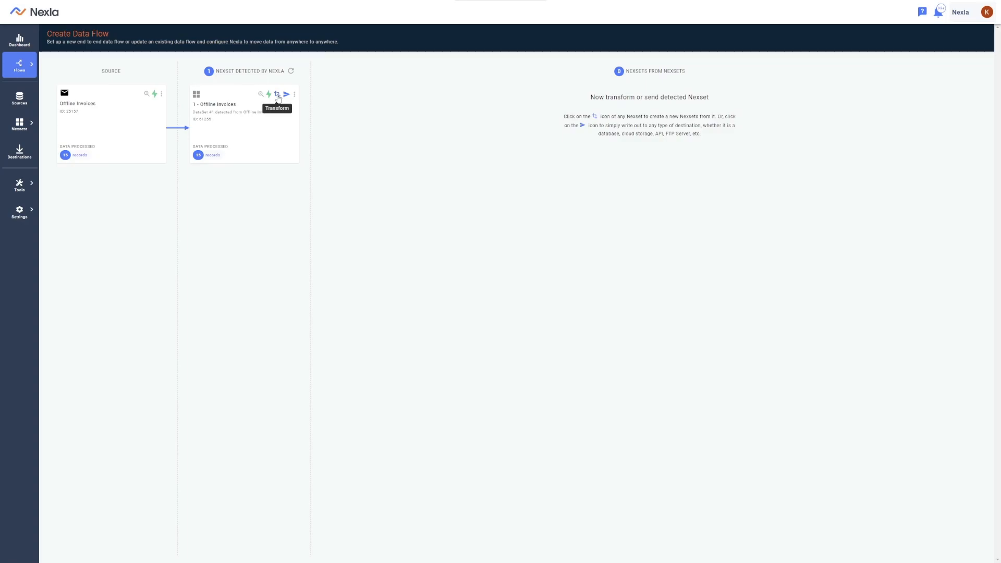
Step: In Nexla, start a transform of the detected Offline Invoices nexset and show 10 cached samples in its input
left_click(277, 95)
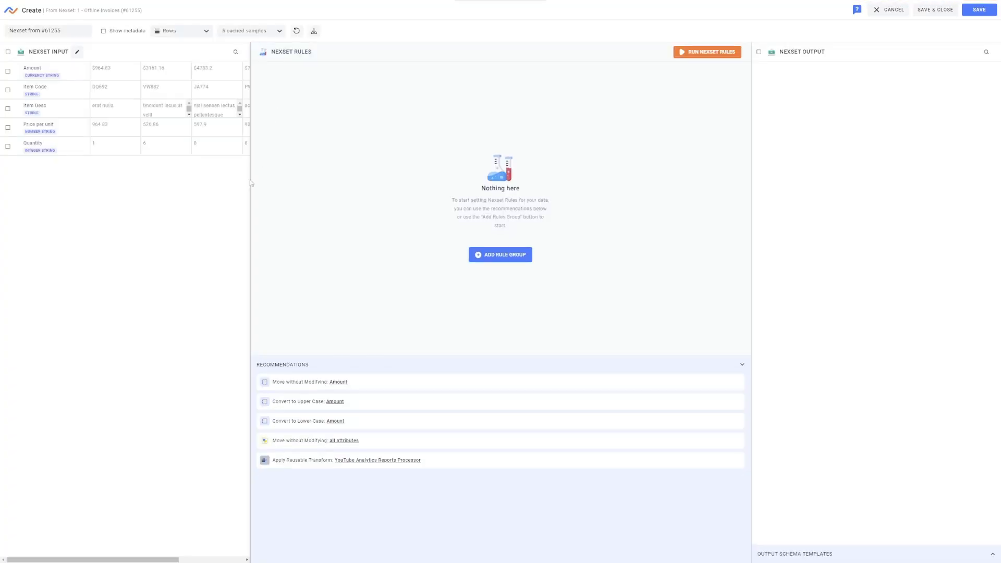
left_click_drag(251, 182, 371, 193)
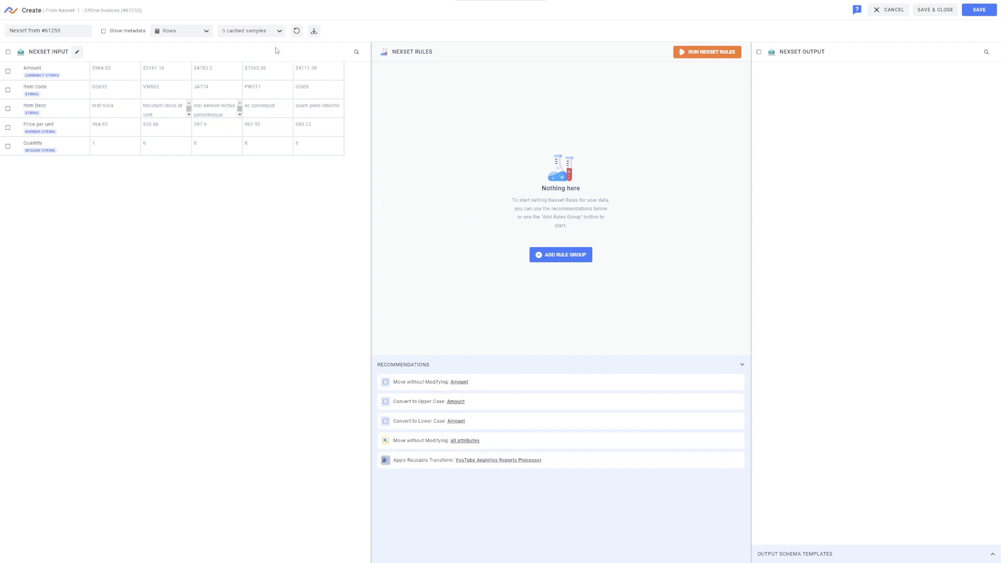
left_click(272, 31)
left_click(259, 61)
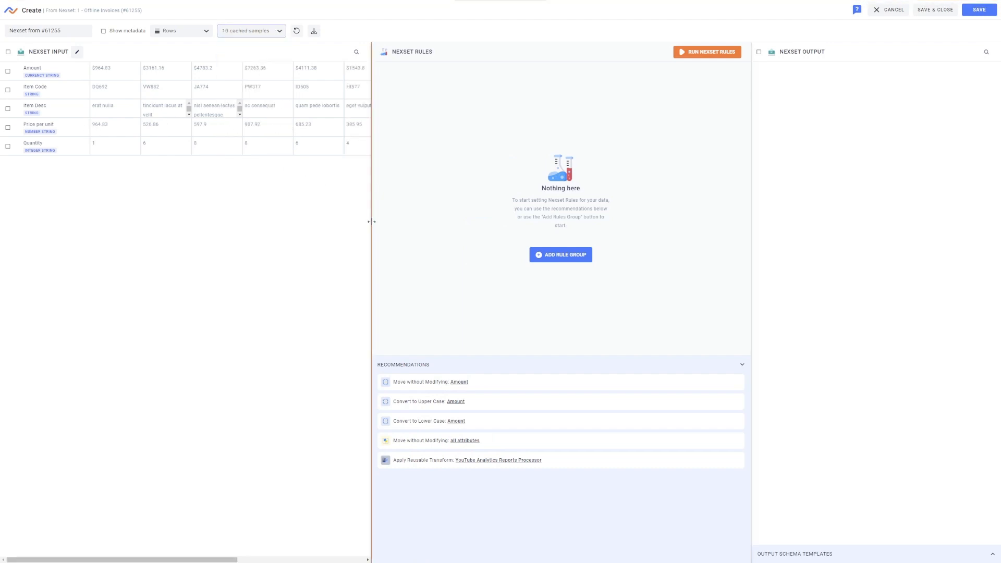
left_click_drag(371, 222, 324, 218)
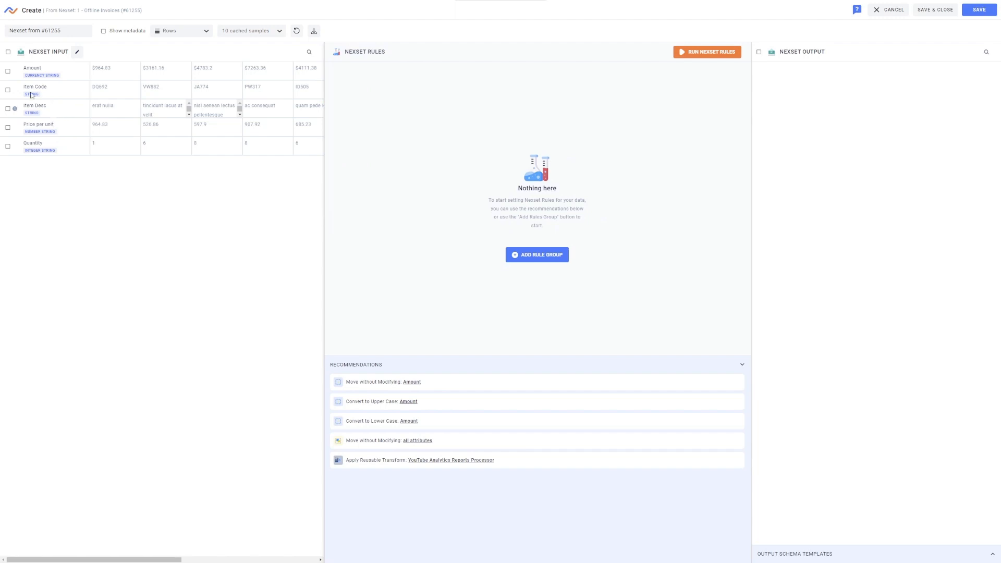
Step: Move the Amount, Item Code and Quantity attributes to the nexset output without modifying them
left_click(8, 71)
left_click(8, 89)
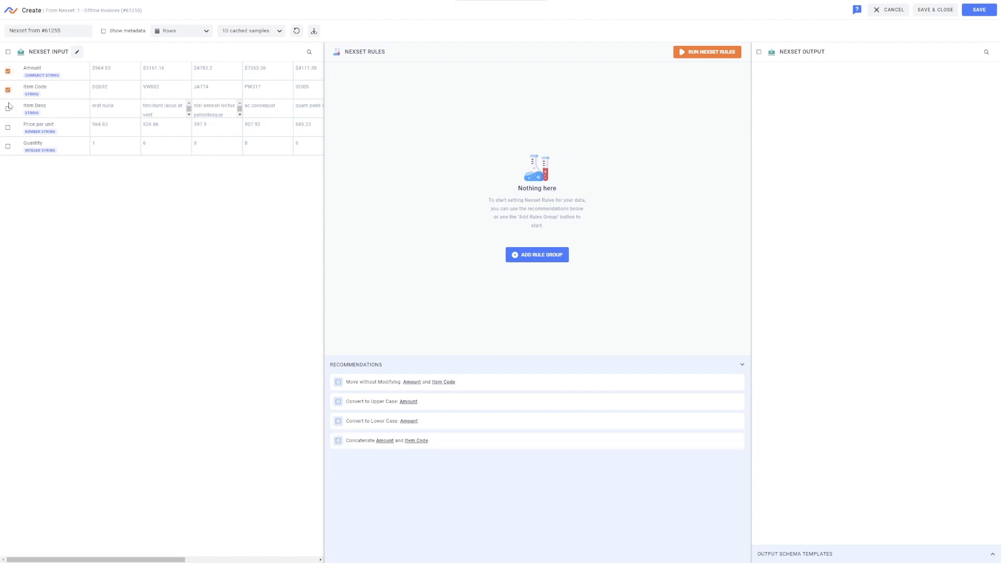
left_click(8, 146)
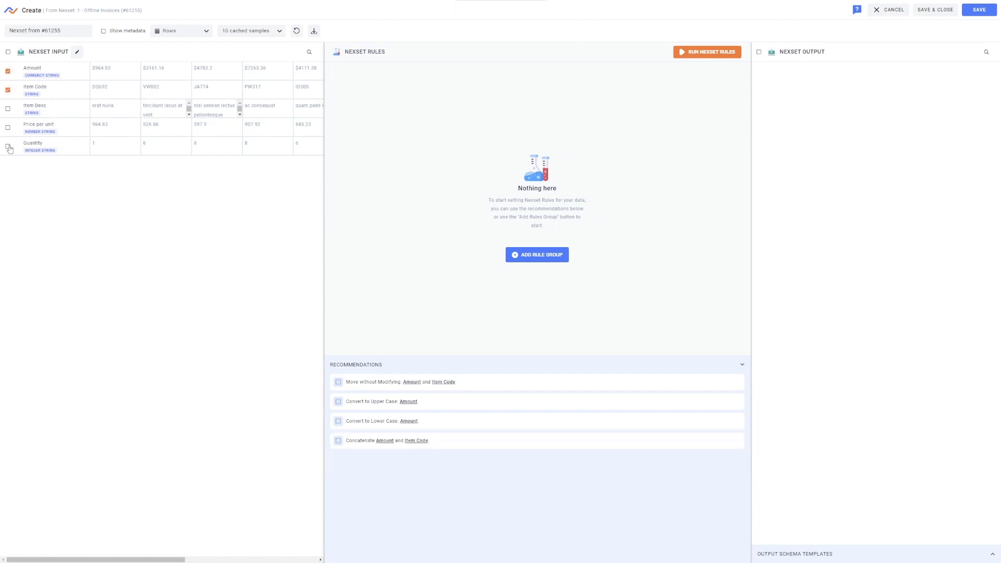
left_click(365, 383)
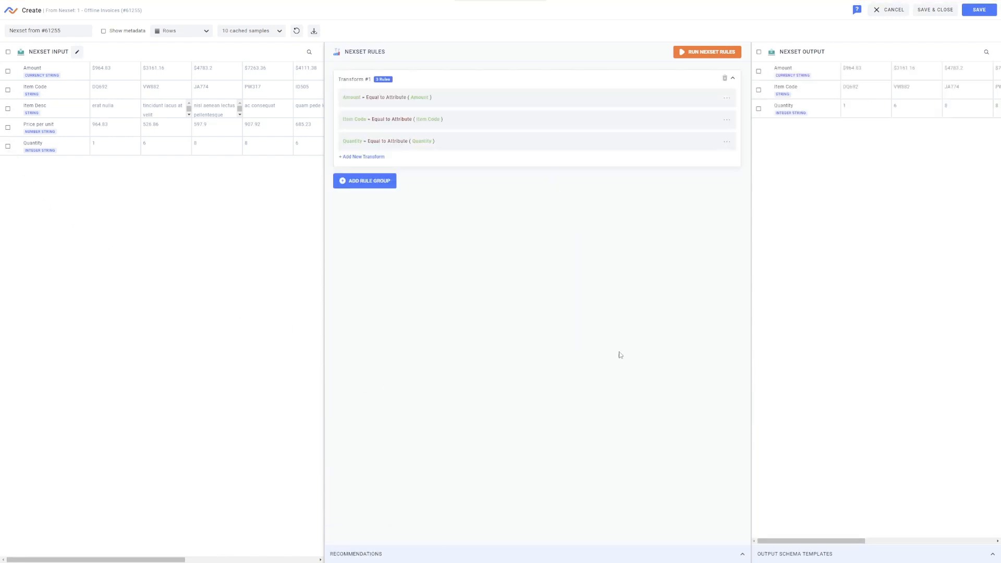
left_click_drag(752, 333, 668, 332)
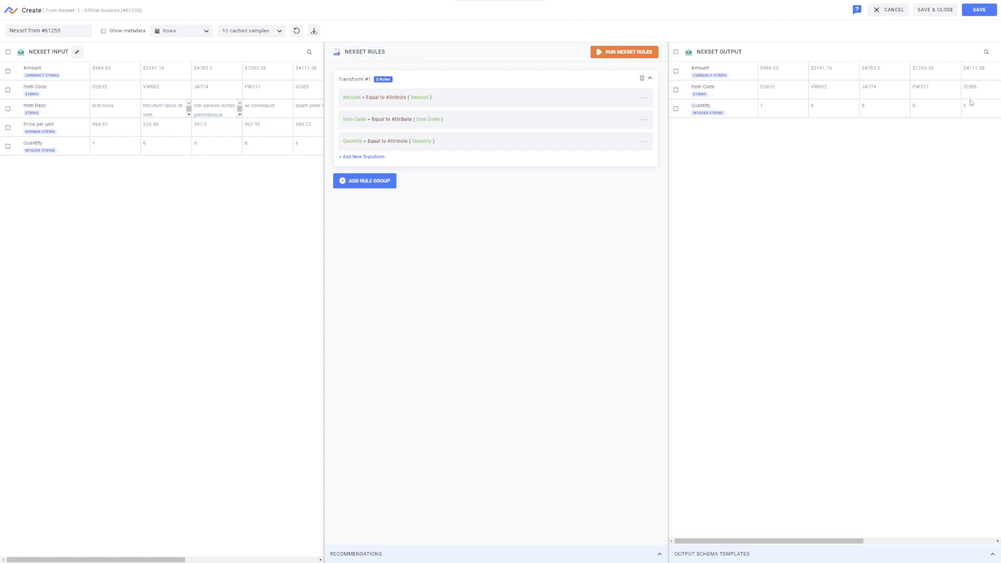
Step: Save and close the transformed nexset and activate it in the flow
left_click(934, 11)
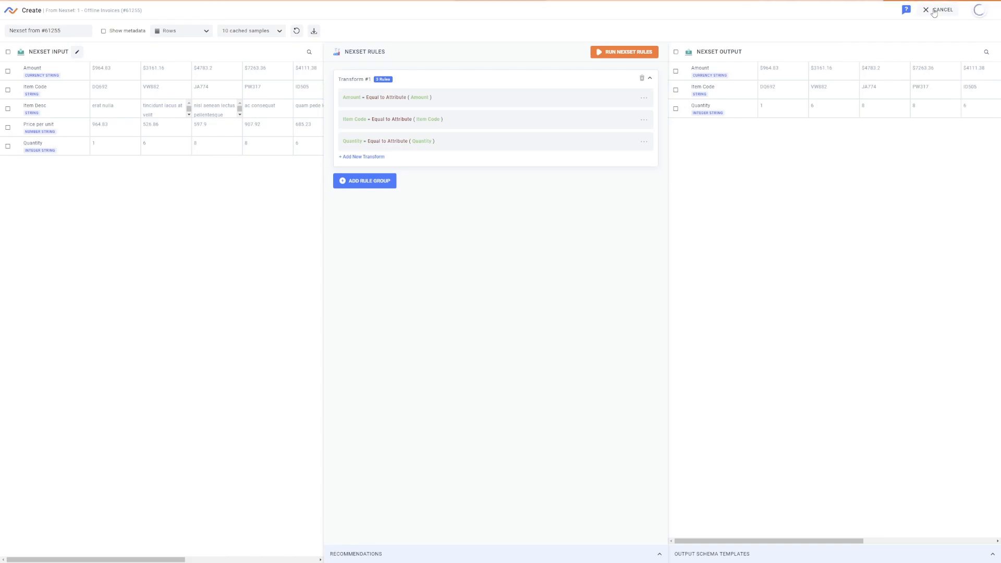
left_click(427, 94)
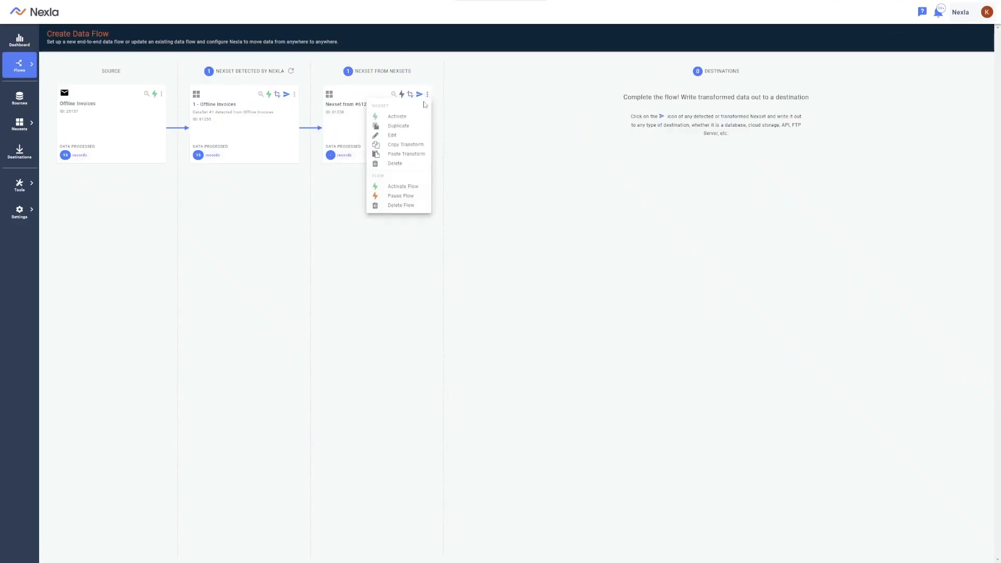
left_click(407, 120)
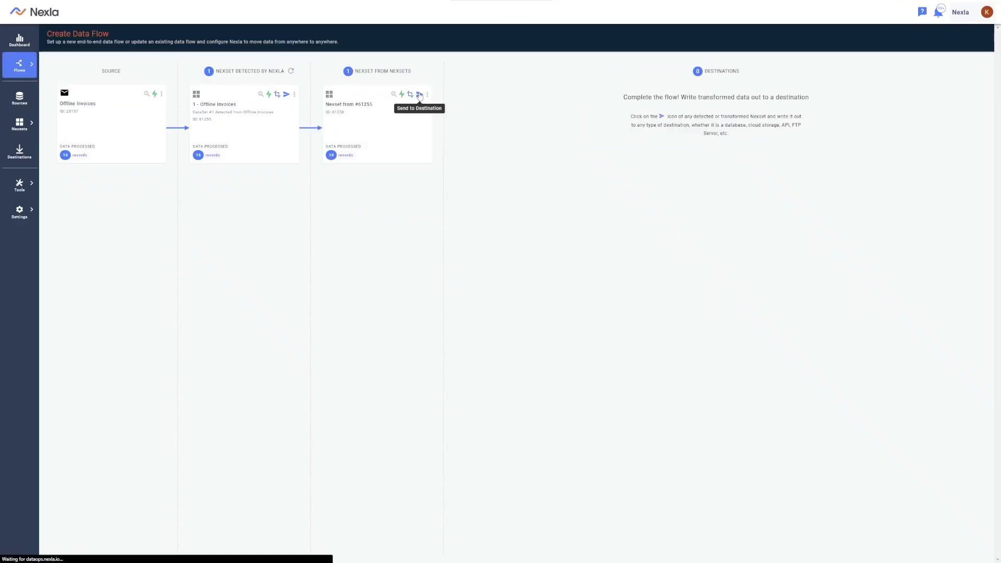
Step: Send the transformed nexset to a Snowflake database destination using the existing demo environment credential
left_click(419, 94)
left_click(315, 131)
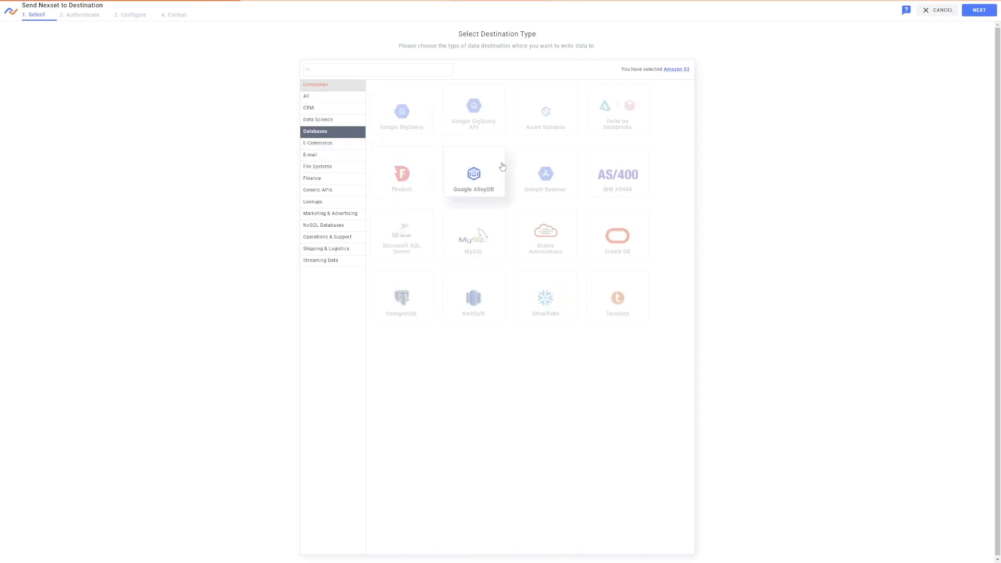
left_click(545, 299)
left_click(992, 9)
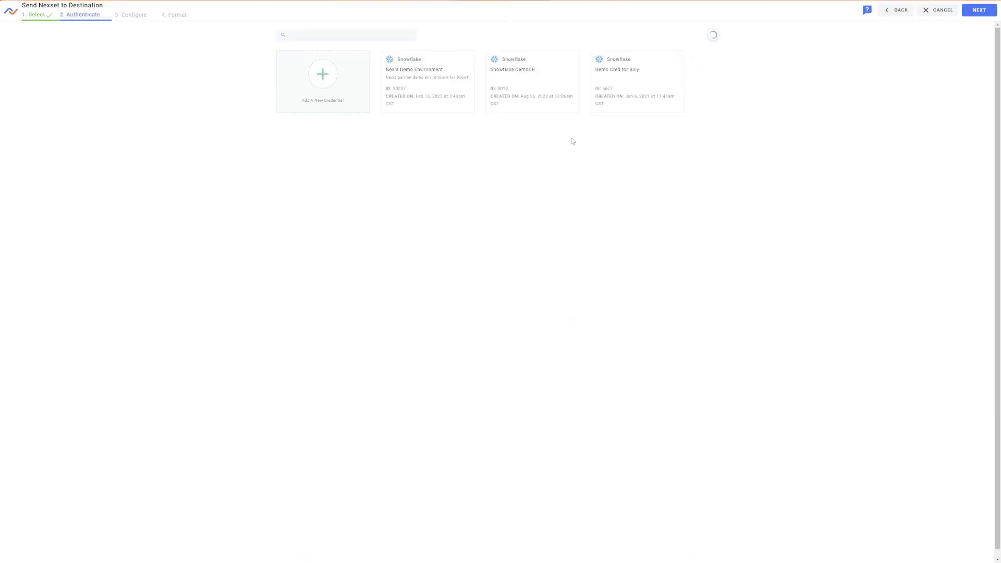
left_click(438, 95)
left_click(985, 16)
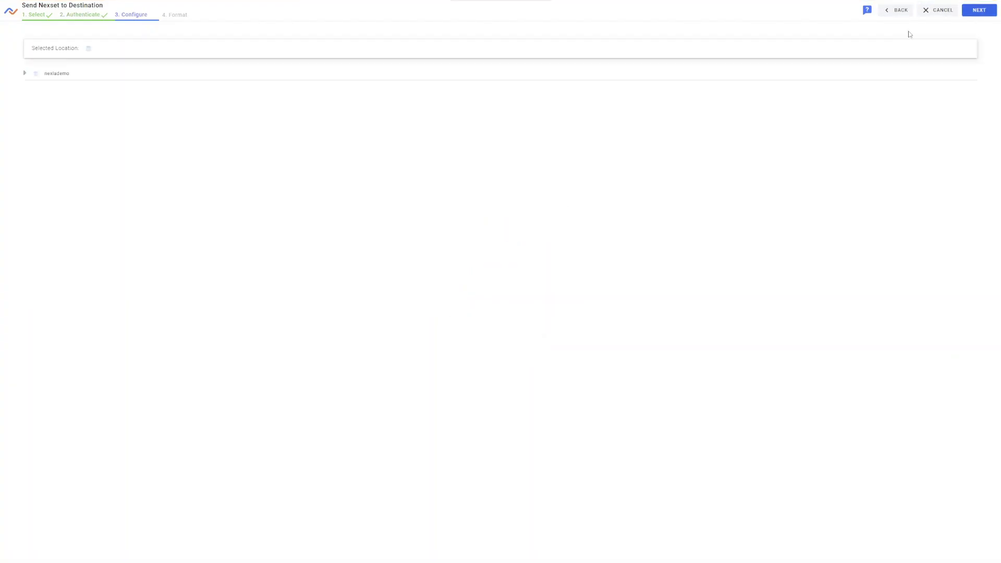
Step: Define a new table INVOICE_DEMO_VIDEO in the nexlademo database, with INSERT as its update mode
left_click(55, 93)
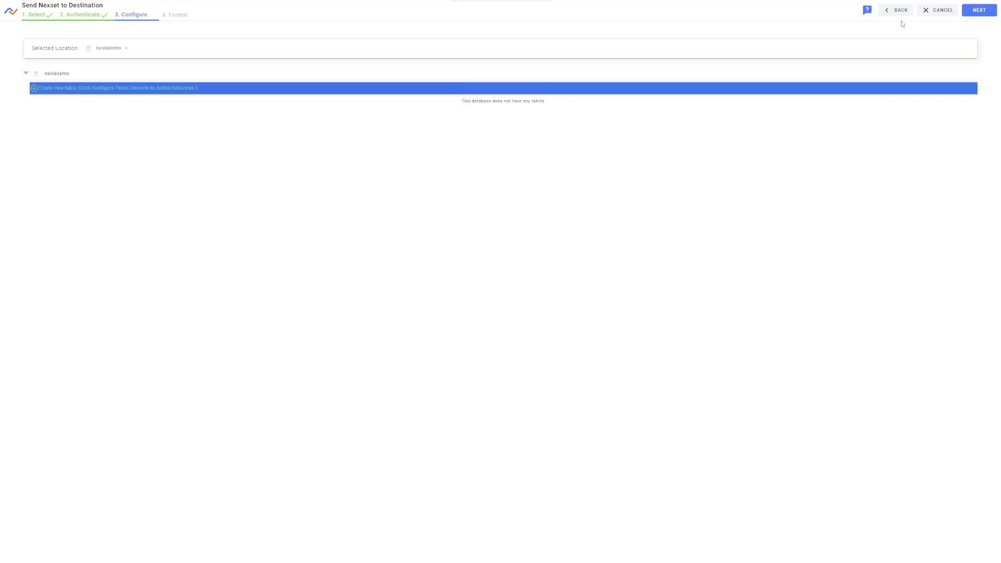
left_click(980, 12)
left_click(330, 85)
type("INVOICE_DEMO_VIDEO")
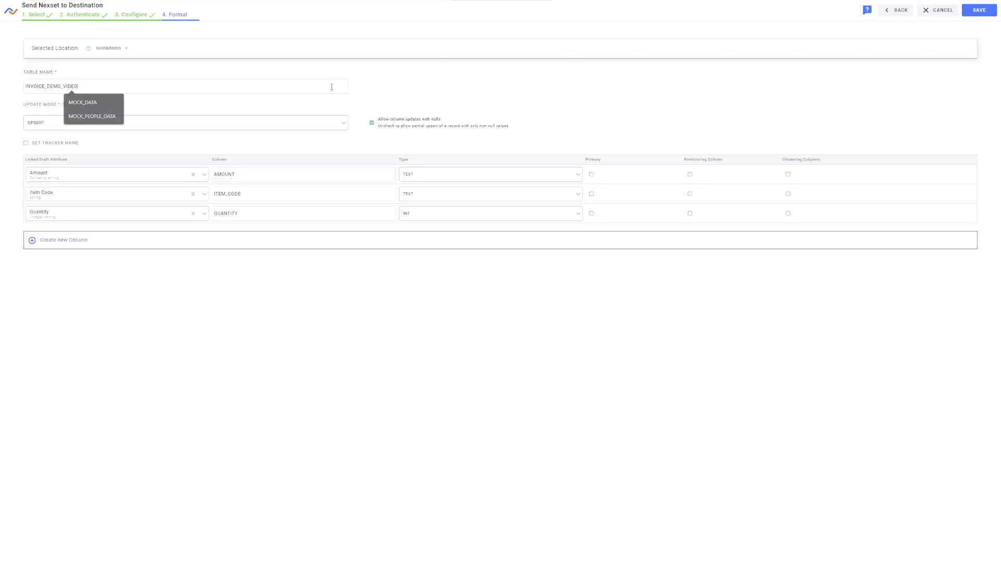
left_click(313, 124)
left_click(311, 139)
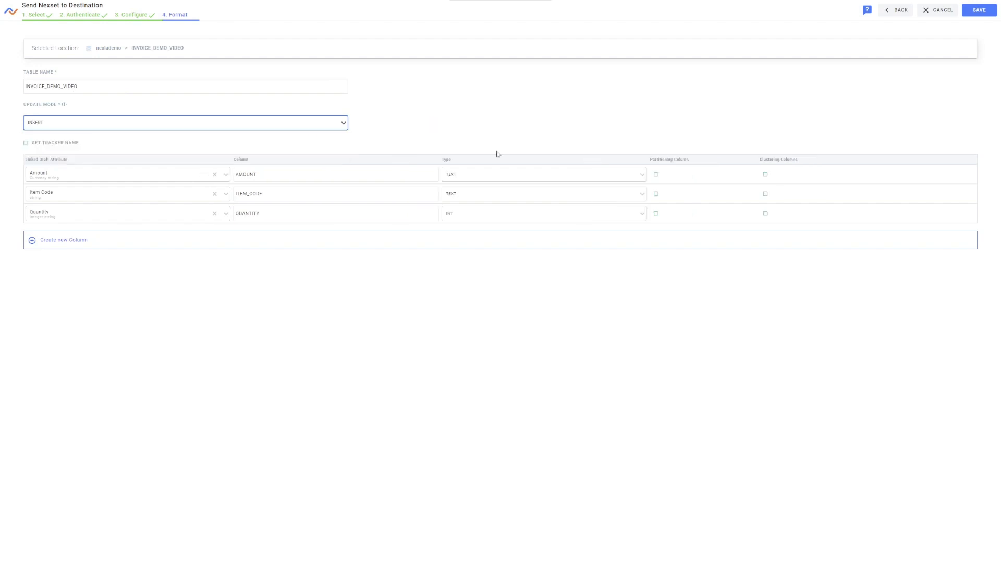
Step: Save the Snowflake destination and activate it
left_click(986, 13)
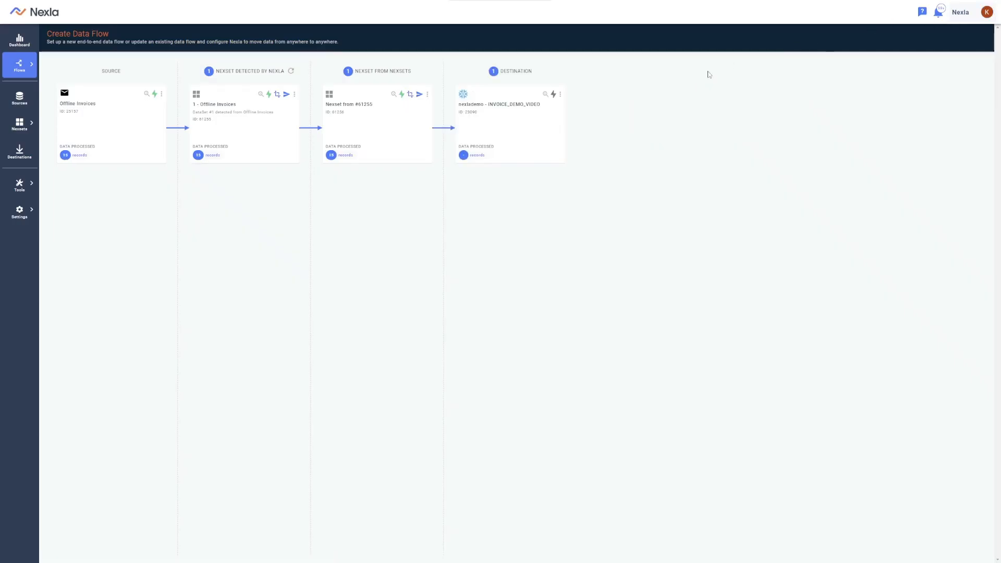
left_click(560, 94)
left_click(554, 117)
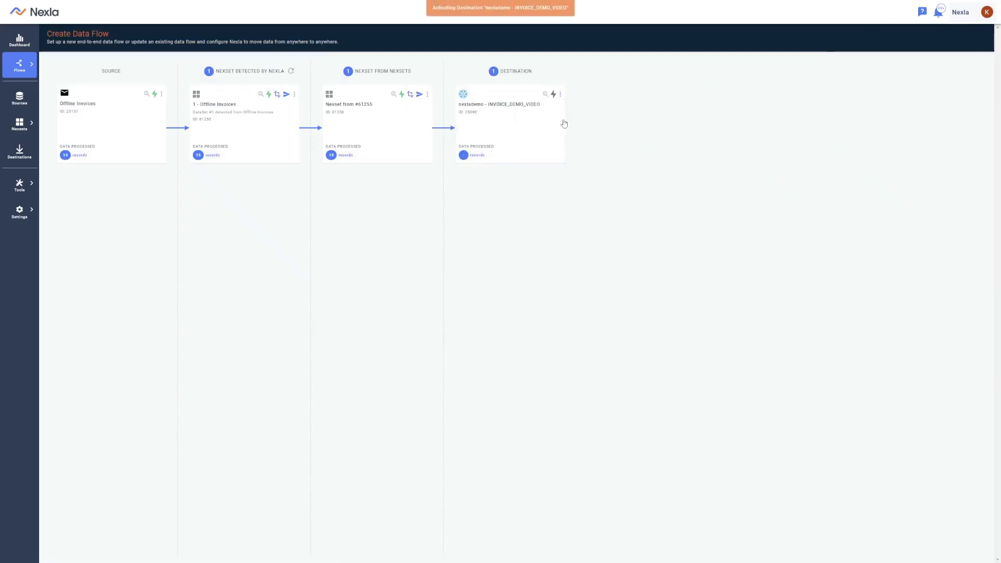